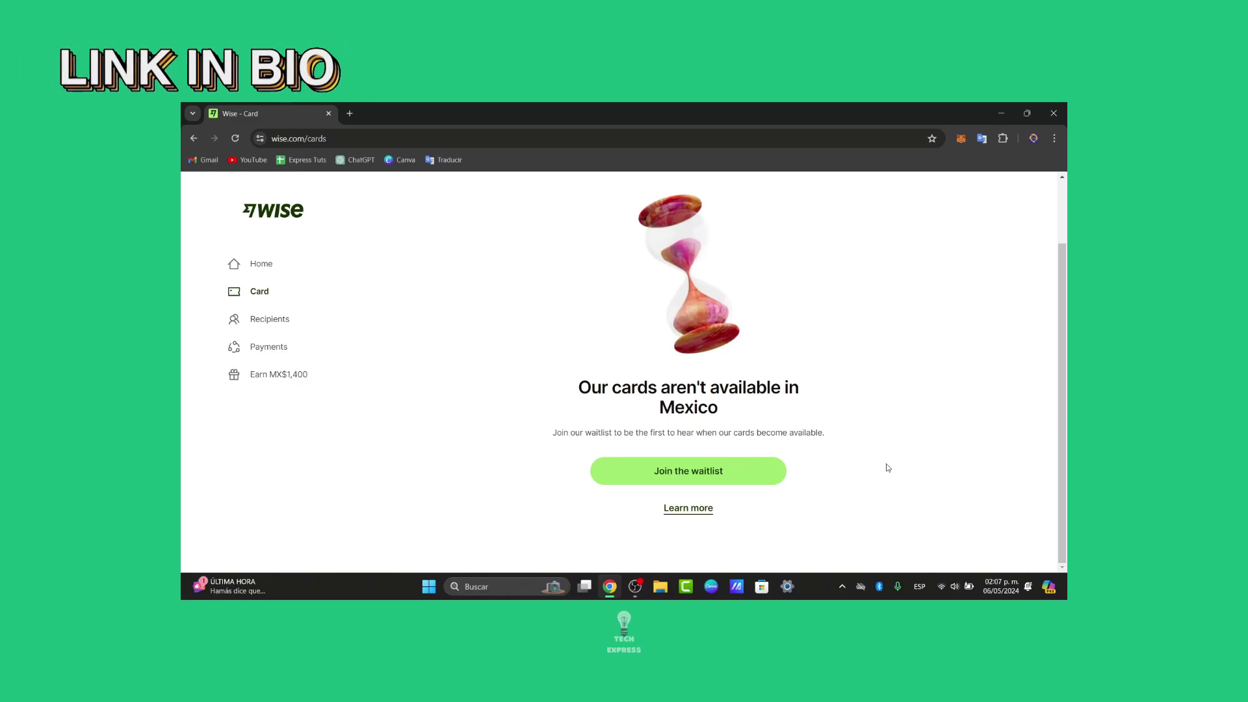
# Step: Go to the home page and start opening a new balance or Jar from the end of the currency cards
pyautogui.click(262, 264)
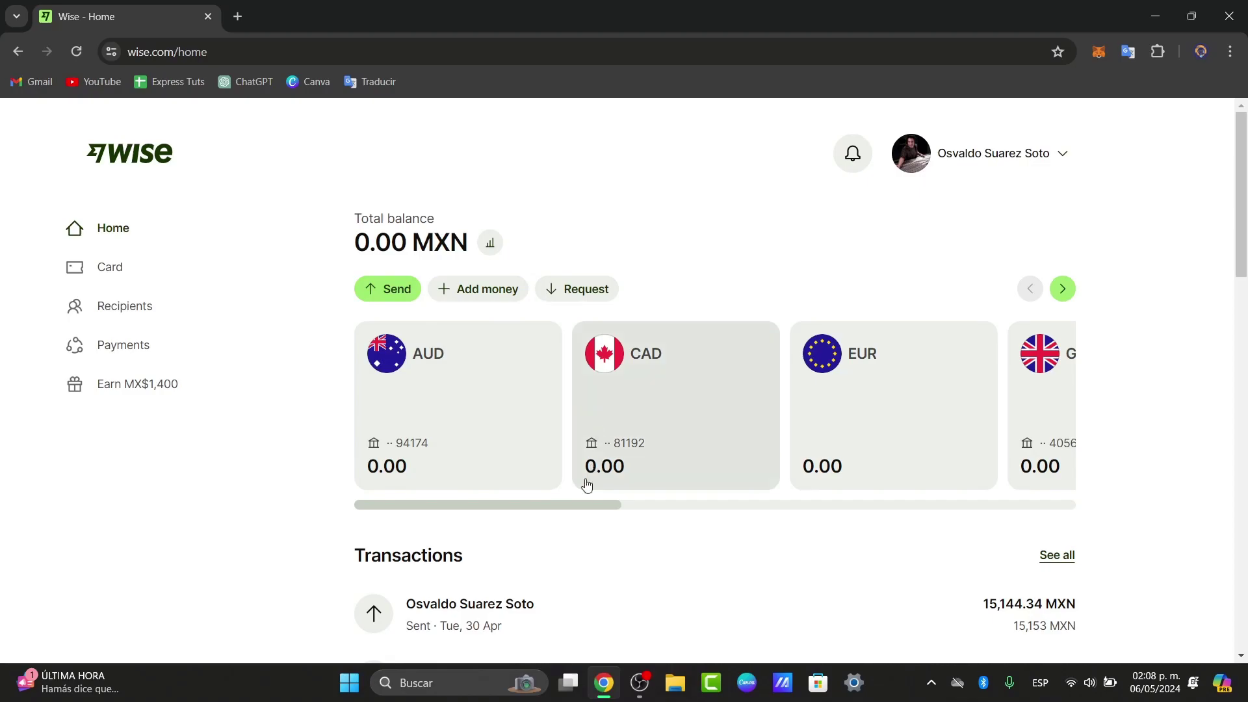
pyautogui.hscroll(3, 605, 494)
pyautogui.moveTo(624, 499); pyautogui.dragTo(839, 505)
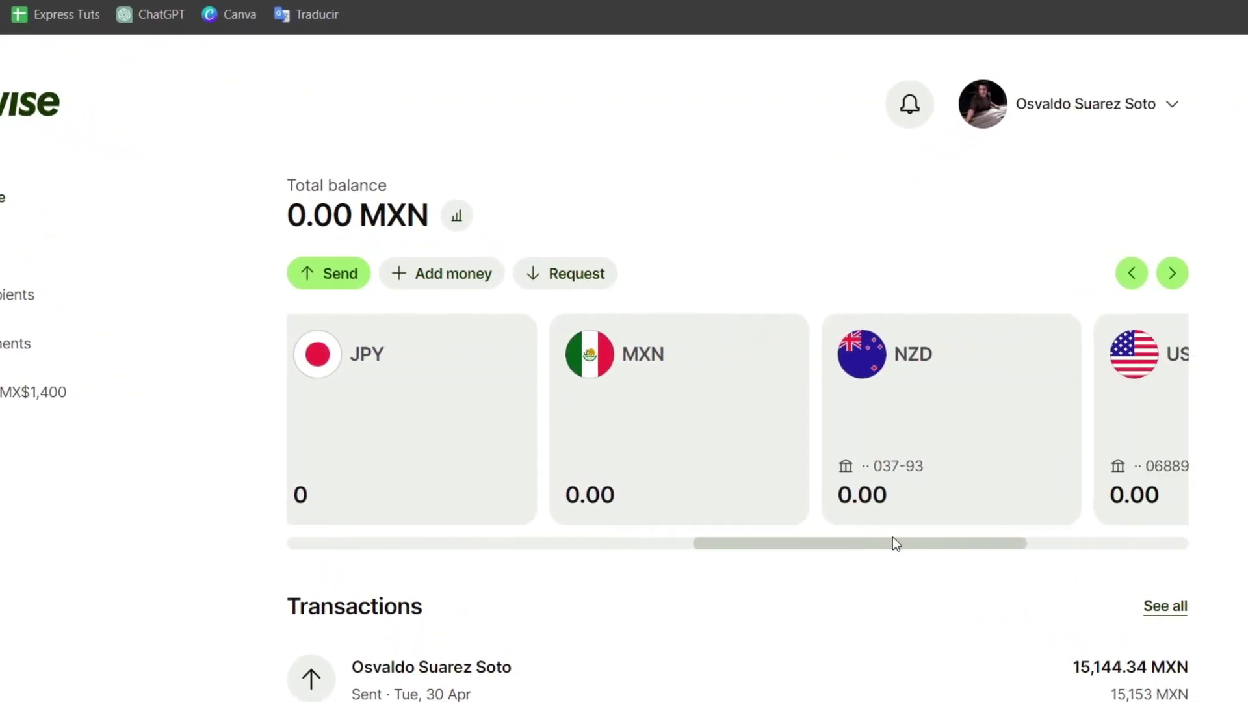
pyautogui.moveTo(895, 543); pyautogui.dragTo(1226, 527)
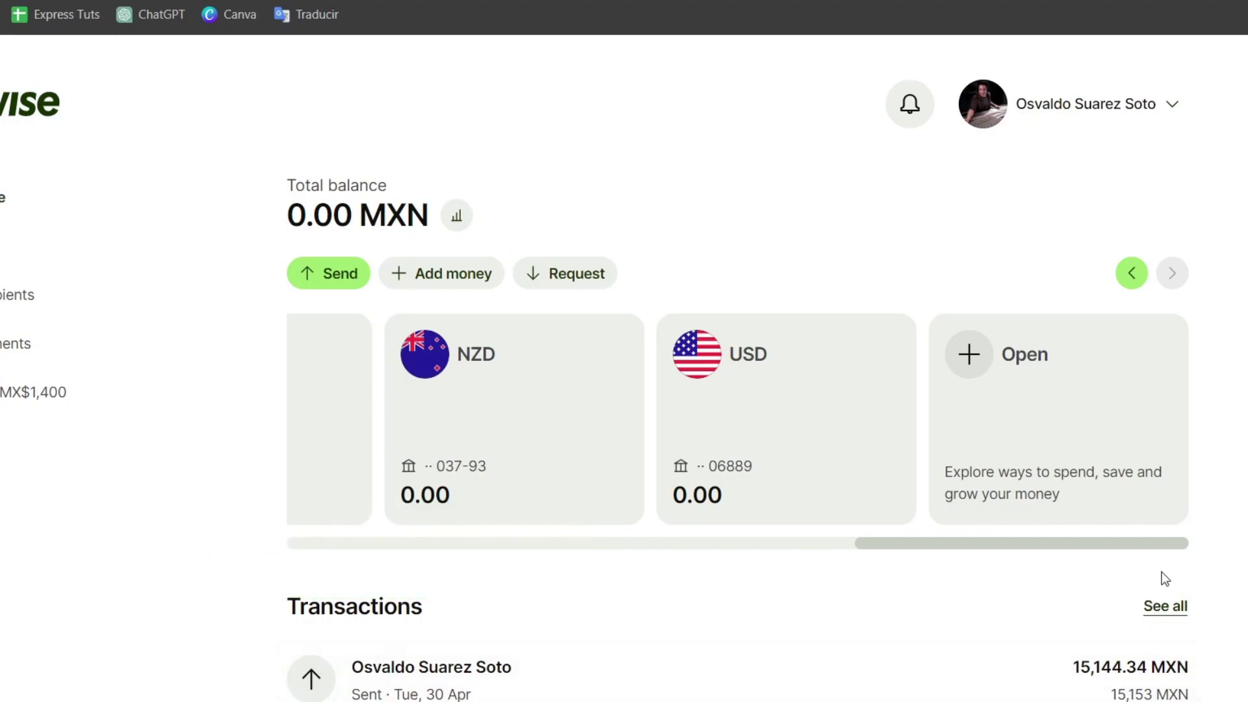
pyautogui.click(974, 348)
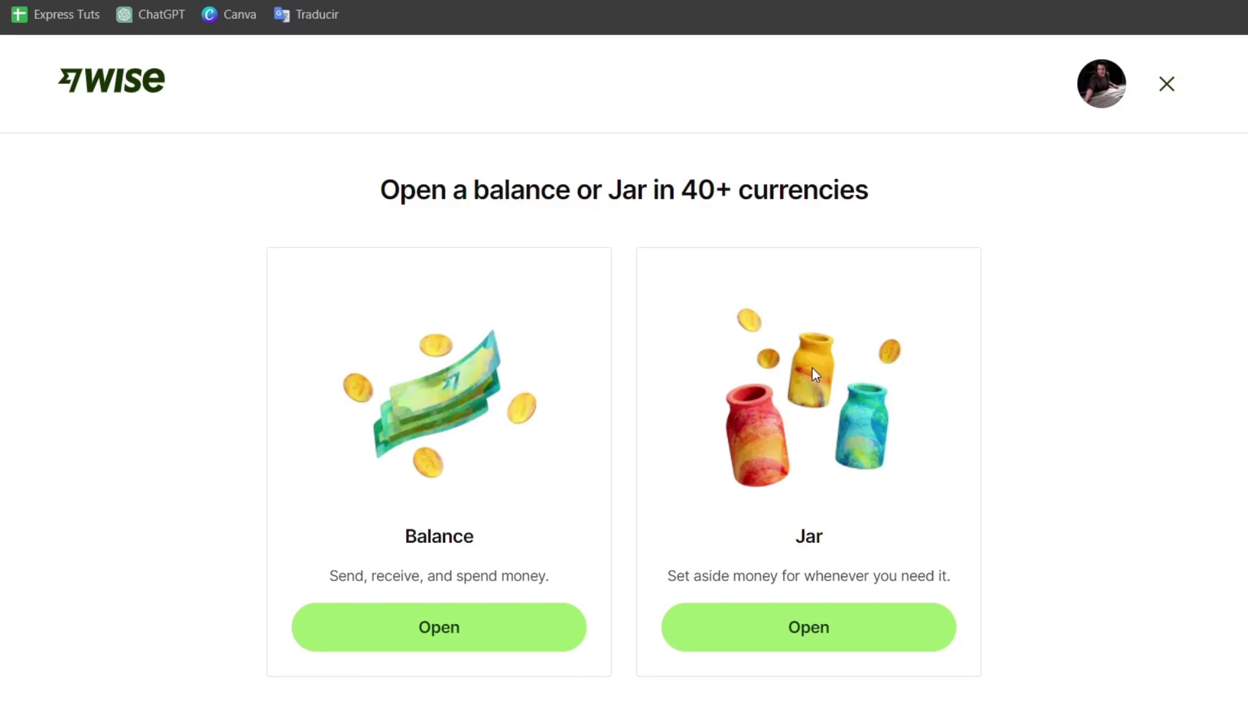
# Step: Read the descriptions of the Balance and Jar options and choose to open a Balance
pyautogui.moveTo(720, 179); pyautogui.dragTo(780, 188)
pyautogui.click(1042, 254)
pyautogui.moveTo(734, 576); pyautogui.dragTo(938, 589)
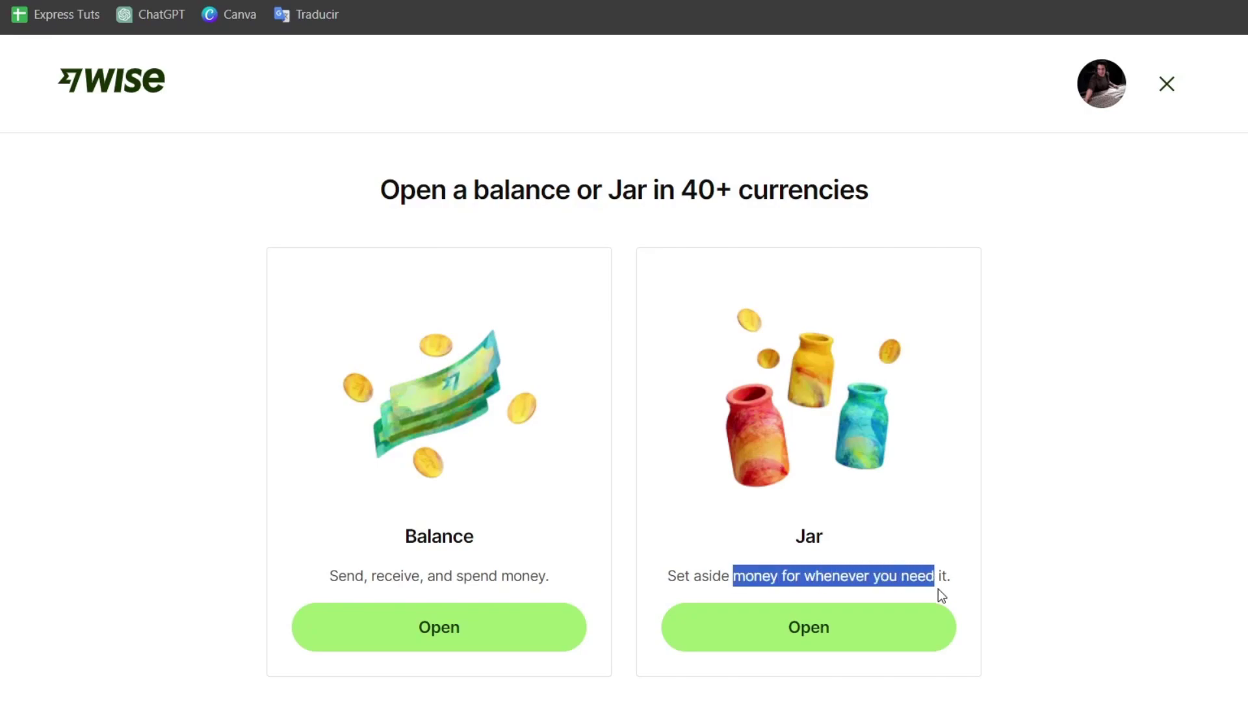
pyautogui.moveTo(343, 576); pyautogui.dragTo(855, 554)
pyautogui.click(1081, 546)
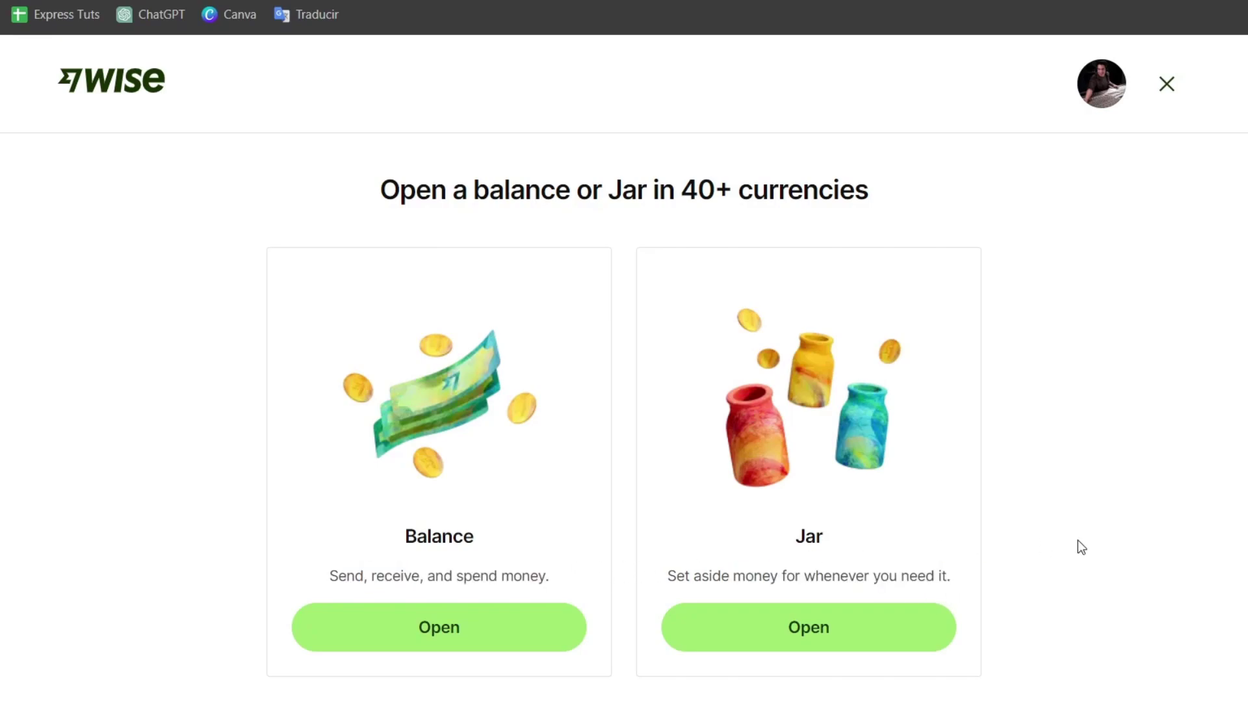
pyautogui.click(463, 634)
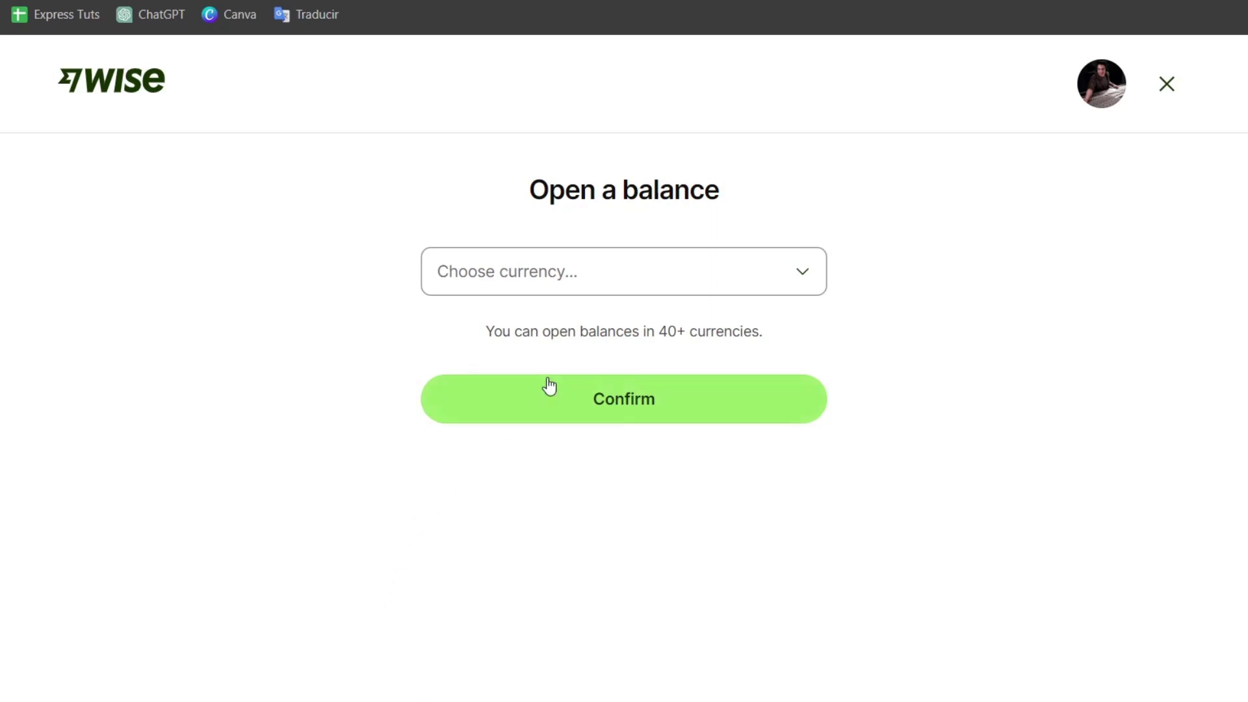
# Step: Look through the currencies with and without account details and open a balance in Hungarian forint
pyautogui.click(618, 283)
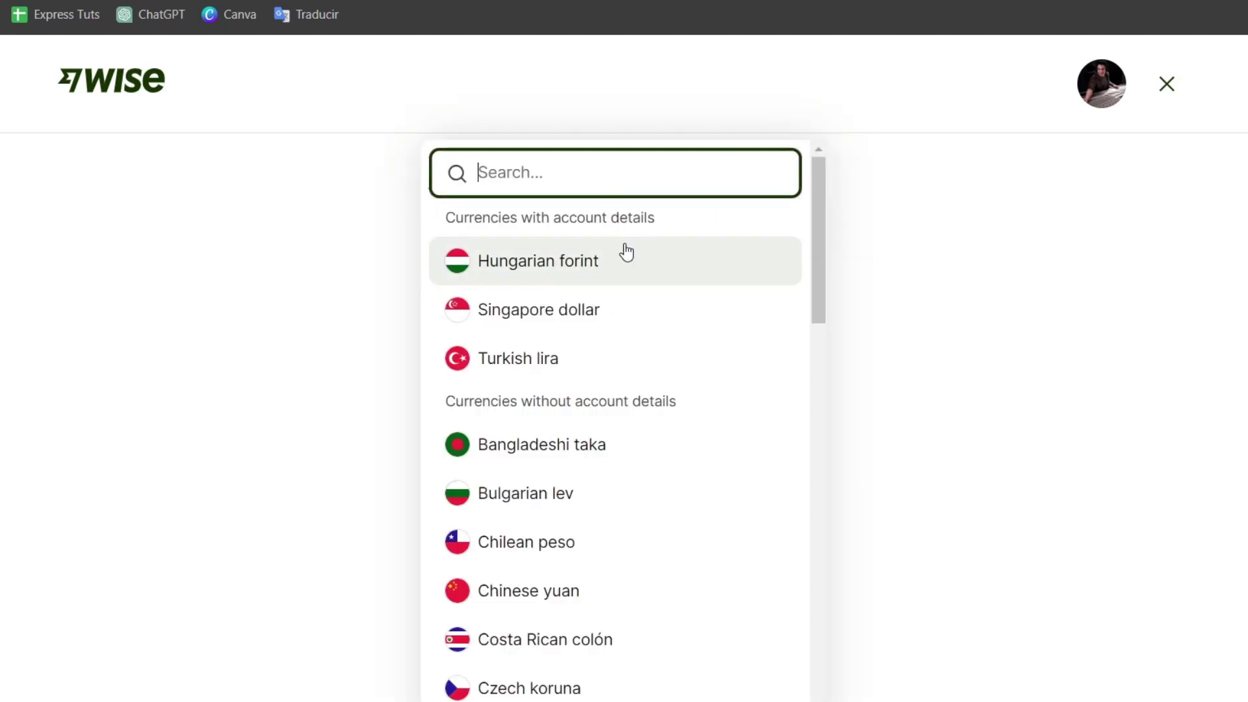
pyautogui.moveTo(563, 218); pyautogui.dragTo(656, 222)
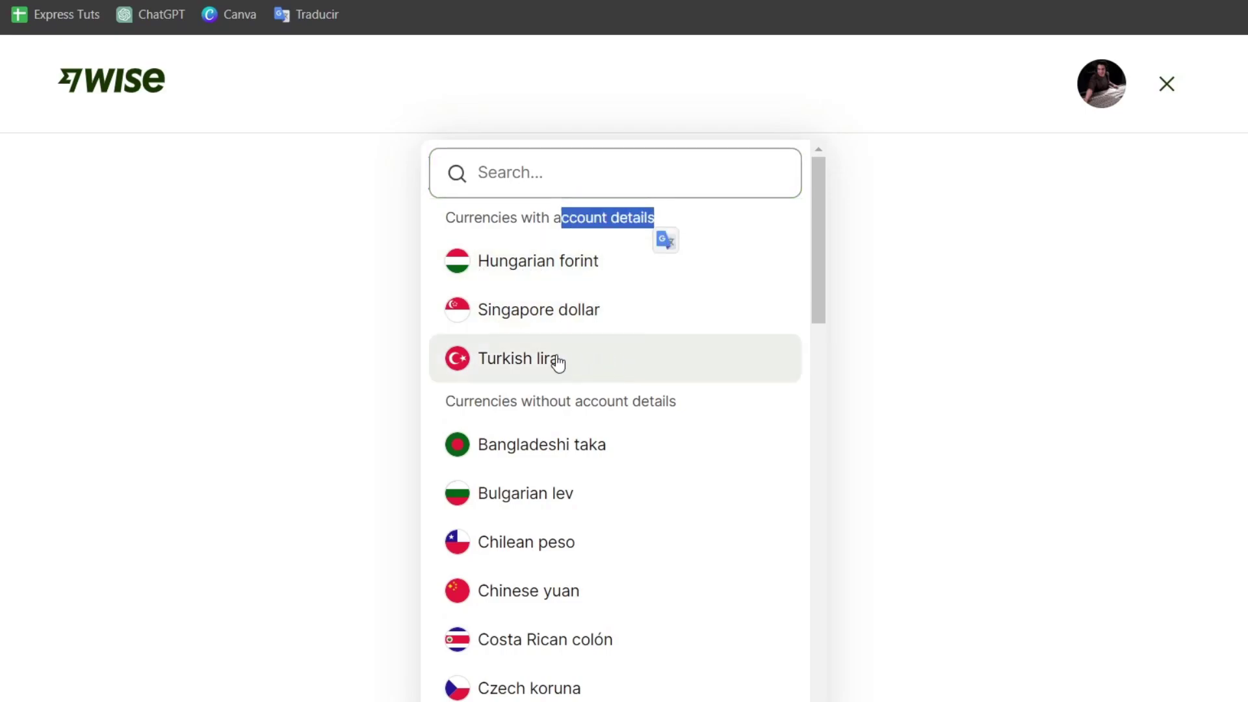
pyautogui.scroll(-2, 684, 374)
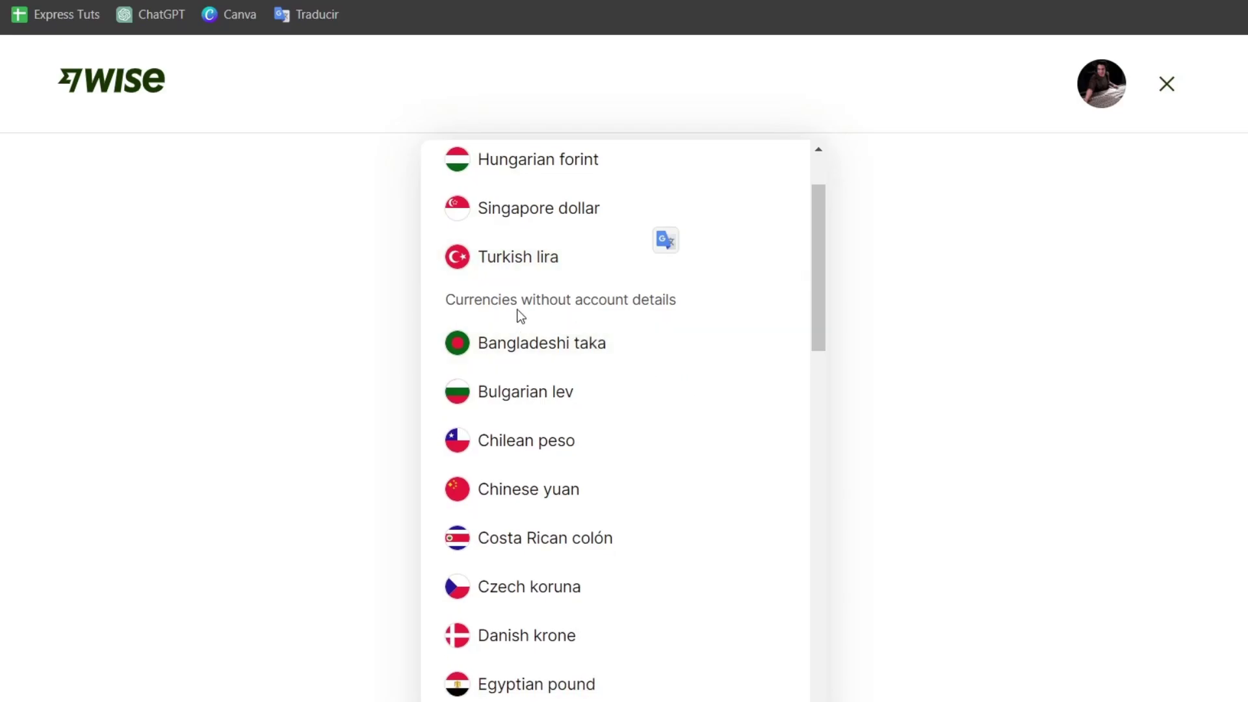
pyautogui.moveTo(518, 301); pyautogui.dragTo(677, 303)
pyautogui.scroll(-20, 673, 439)
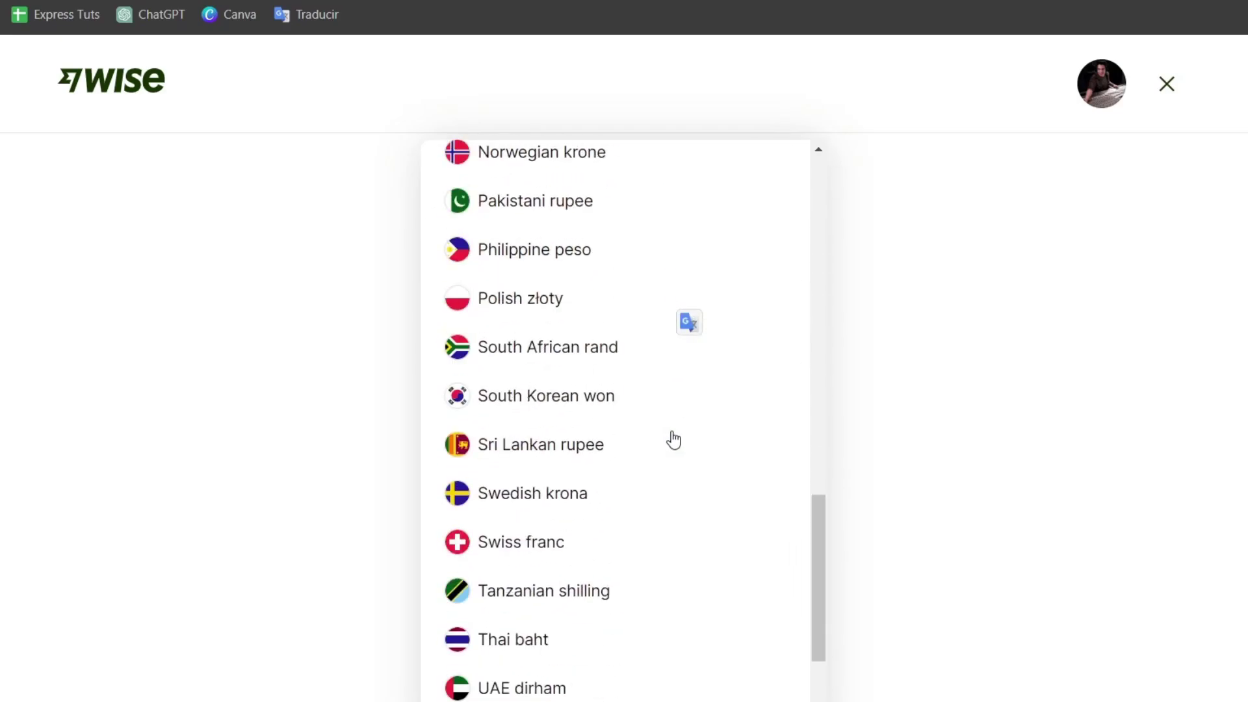
pyautogui.scroll(18, 676, 596)
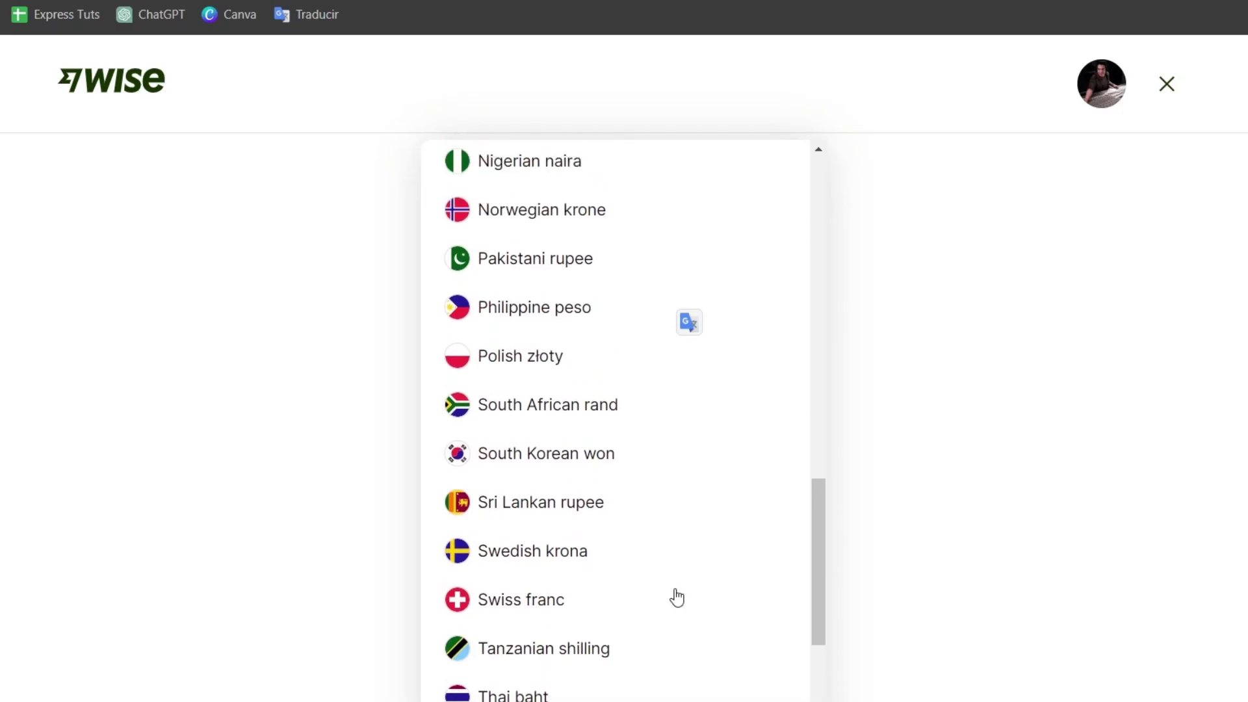
pyautogui.scroll(5, 676, 596)
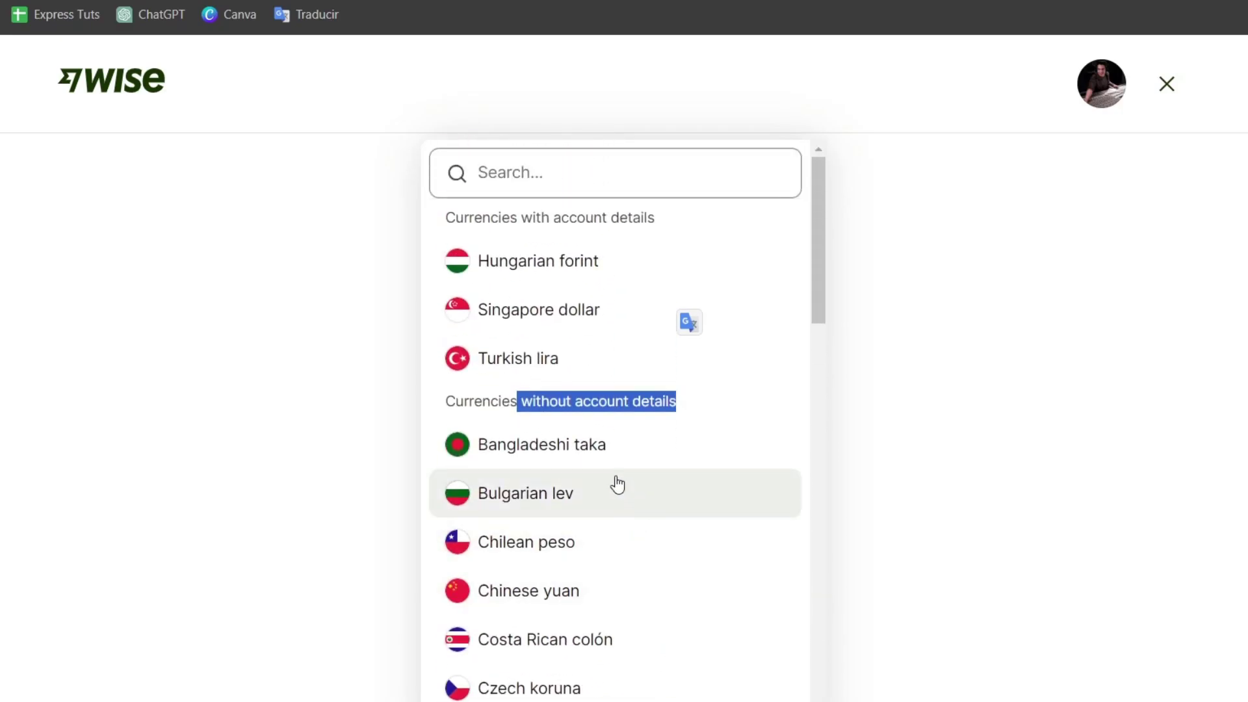
pyautogui.click(599, 270)
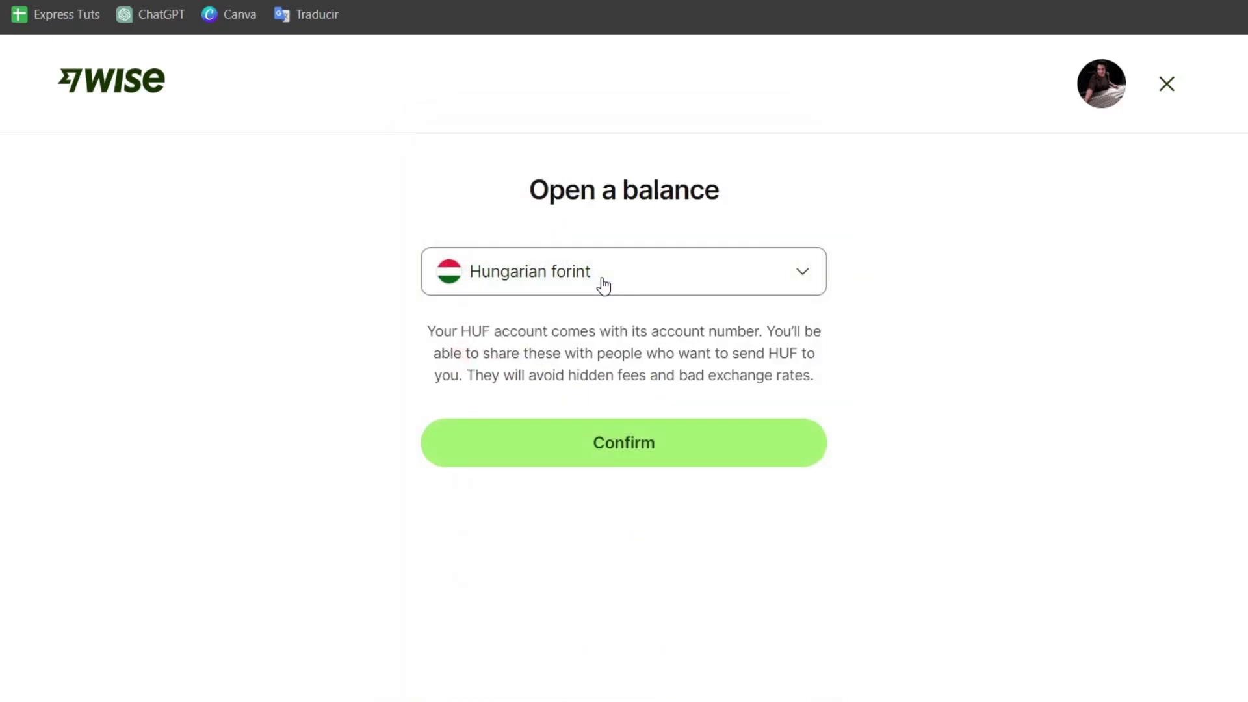
pyautogui.click(681, 442)
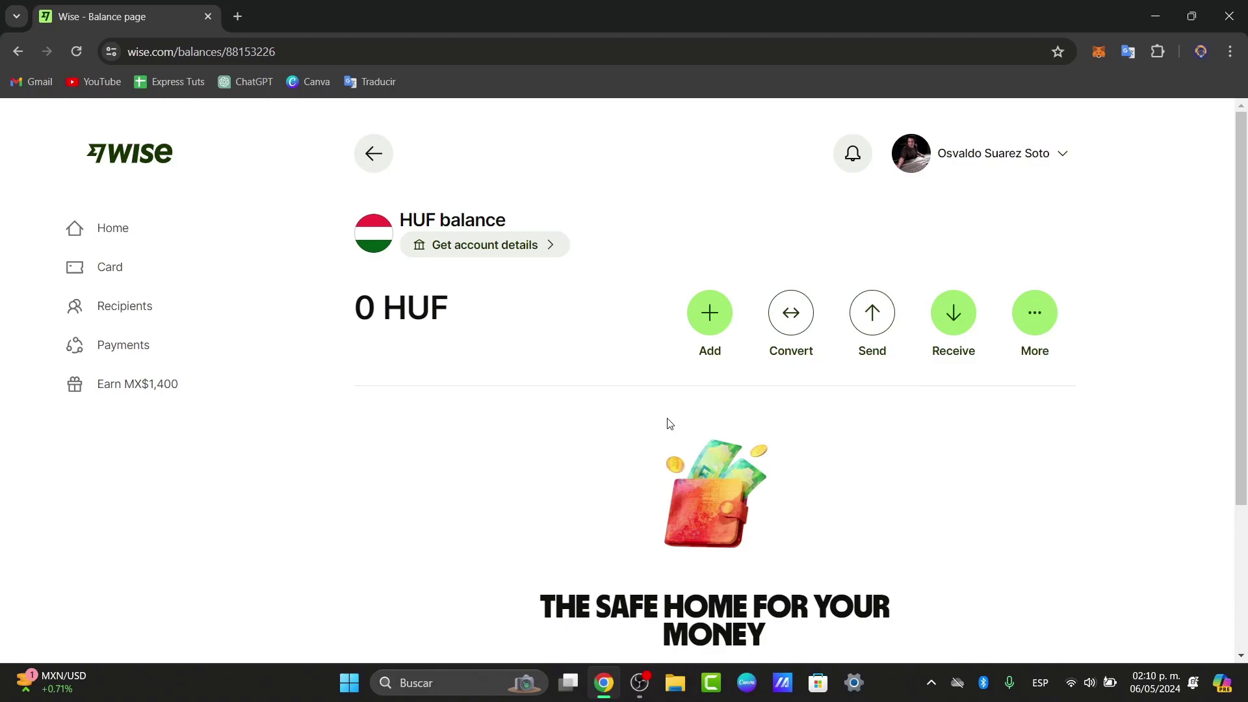
# Step: Look over the new HUF balance page and return to the home overview
pyautogui.scroll(-3, 790, 453)
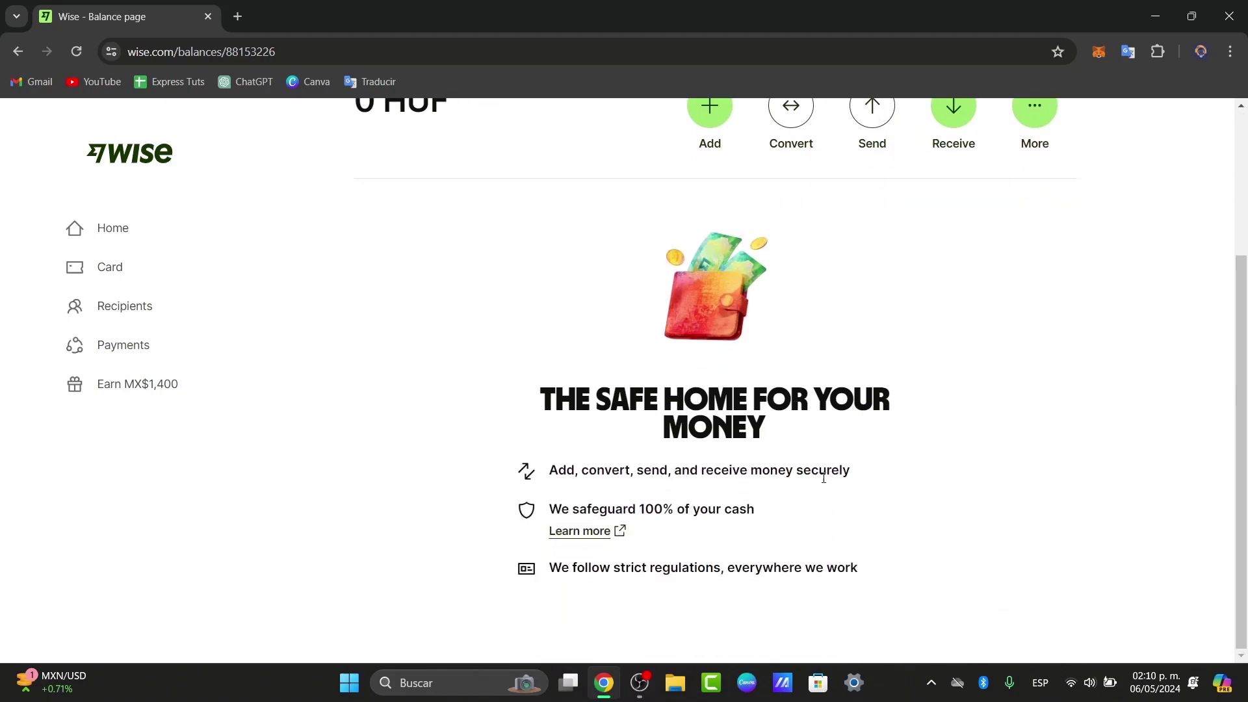
pyautogui.scroll(3, 824, 477)
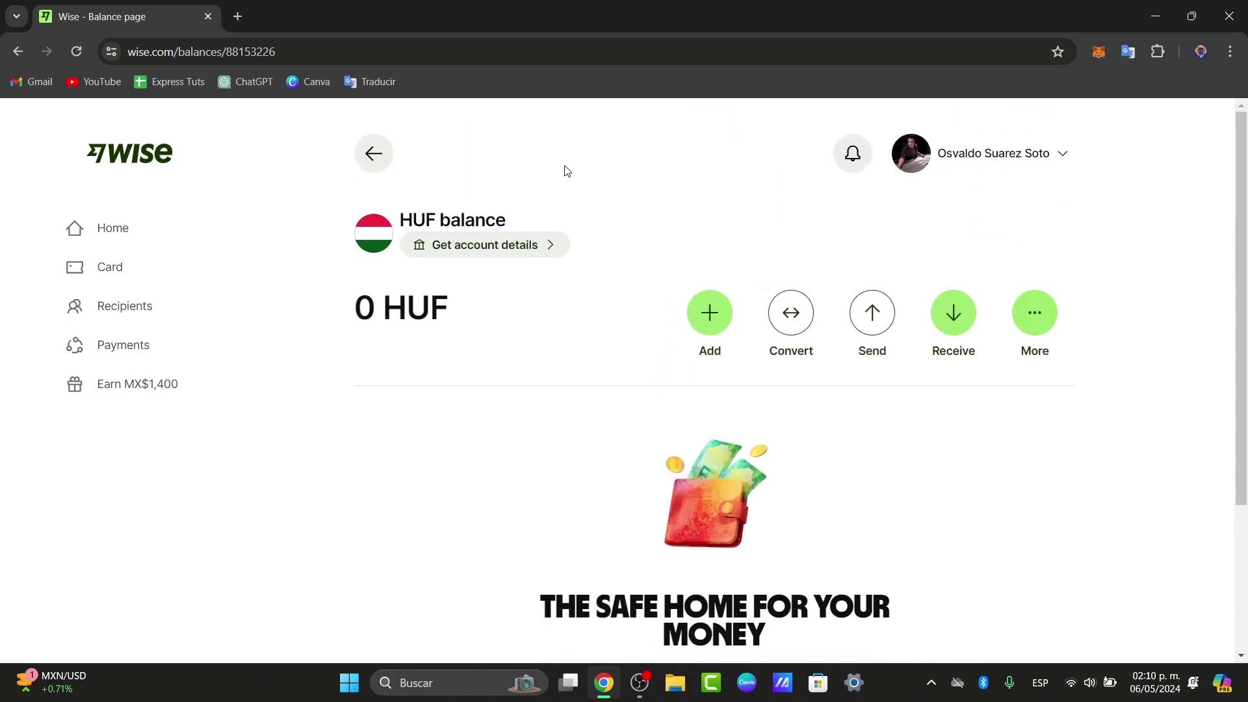
pyautogui.click(374, 154)
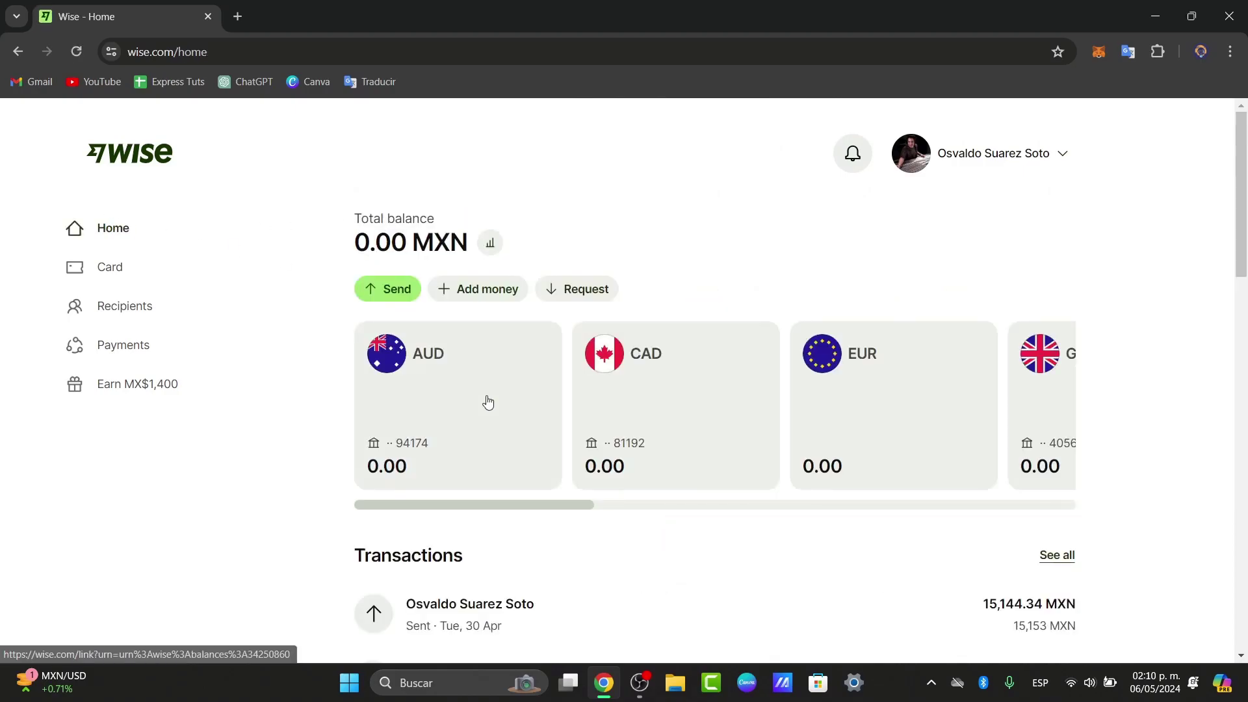
# Step: Open the EUR balance from the home currency cards and glance over its transactions
pyautogui.moveTo(482, 507); pyautogui.dragTo(535, 496)
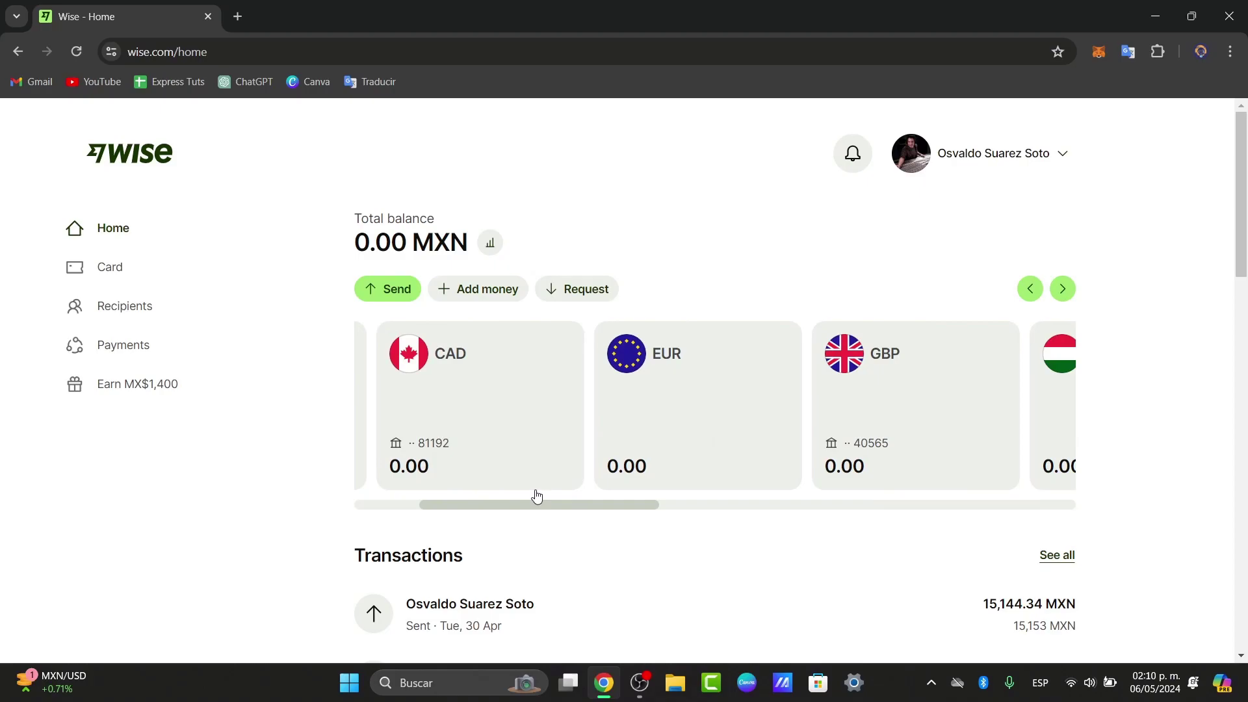
pyautogui.click(664, 433)
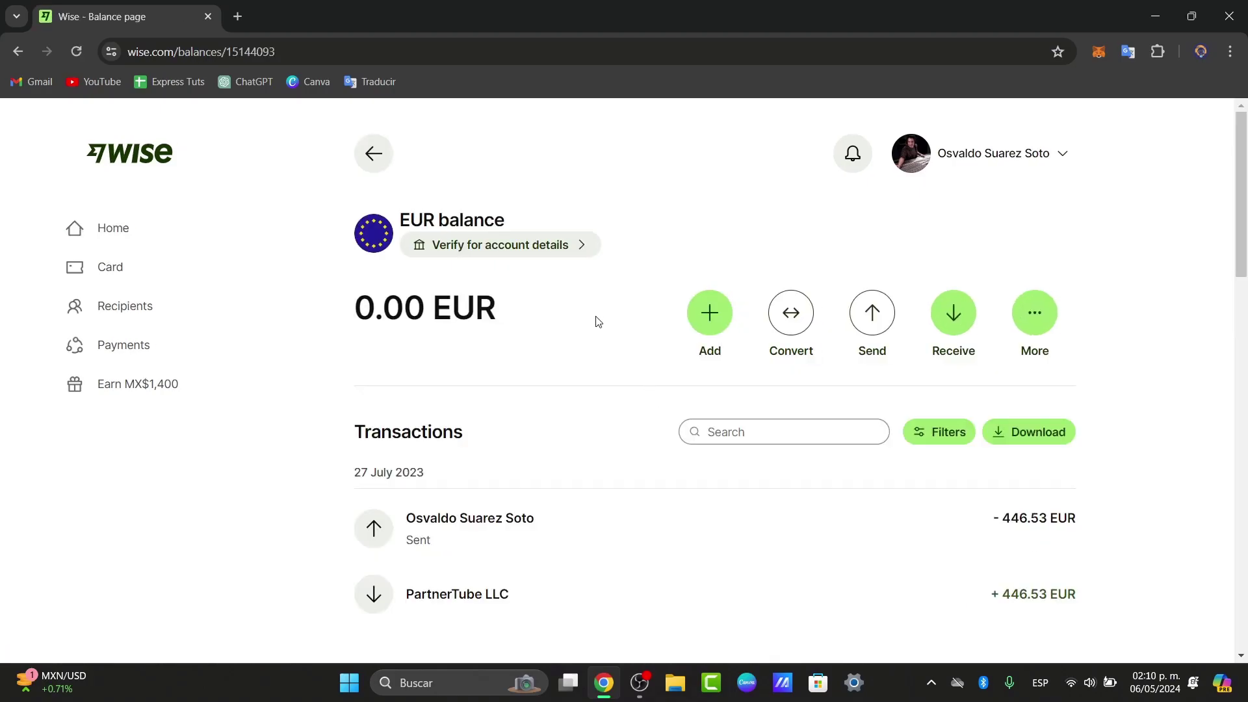
pyautogui.scroll(-1, 603, 397)
pyautogui.scroll(1, 604, 401)
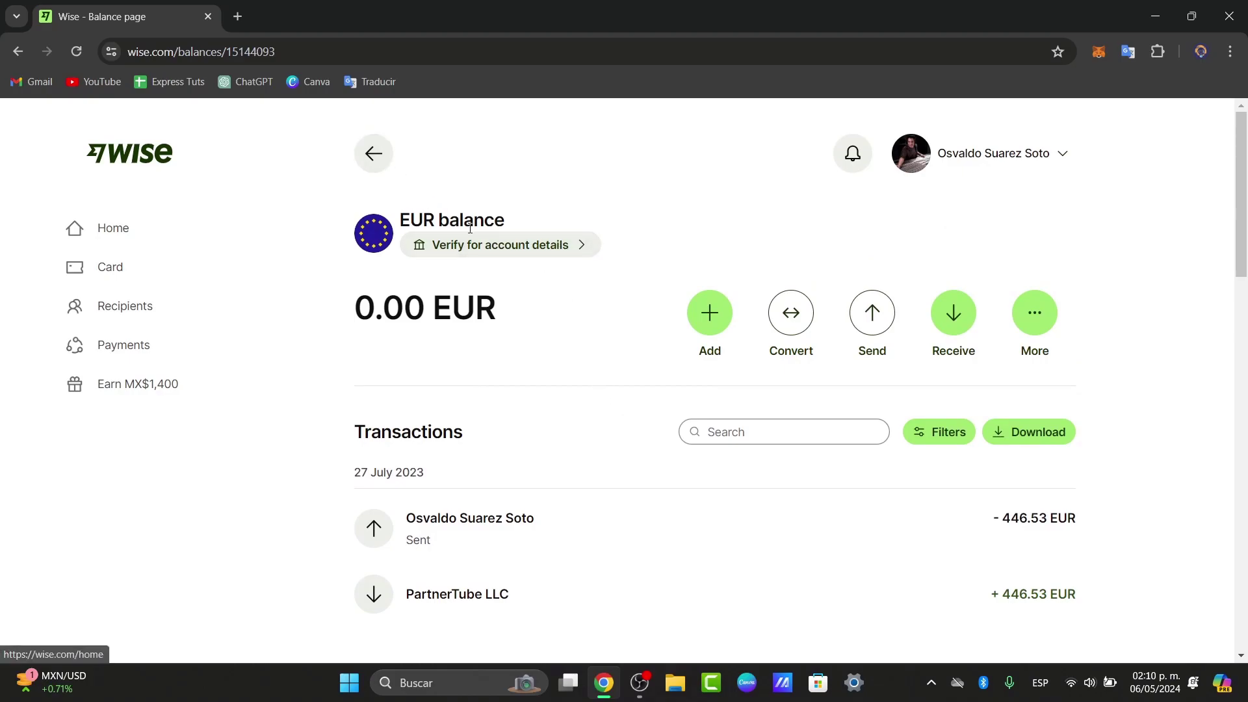
# Step: View the verification page for the EUR account details and return to the home overview
pyautogui.click(455, 244)
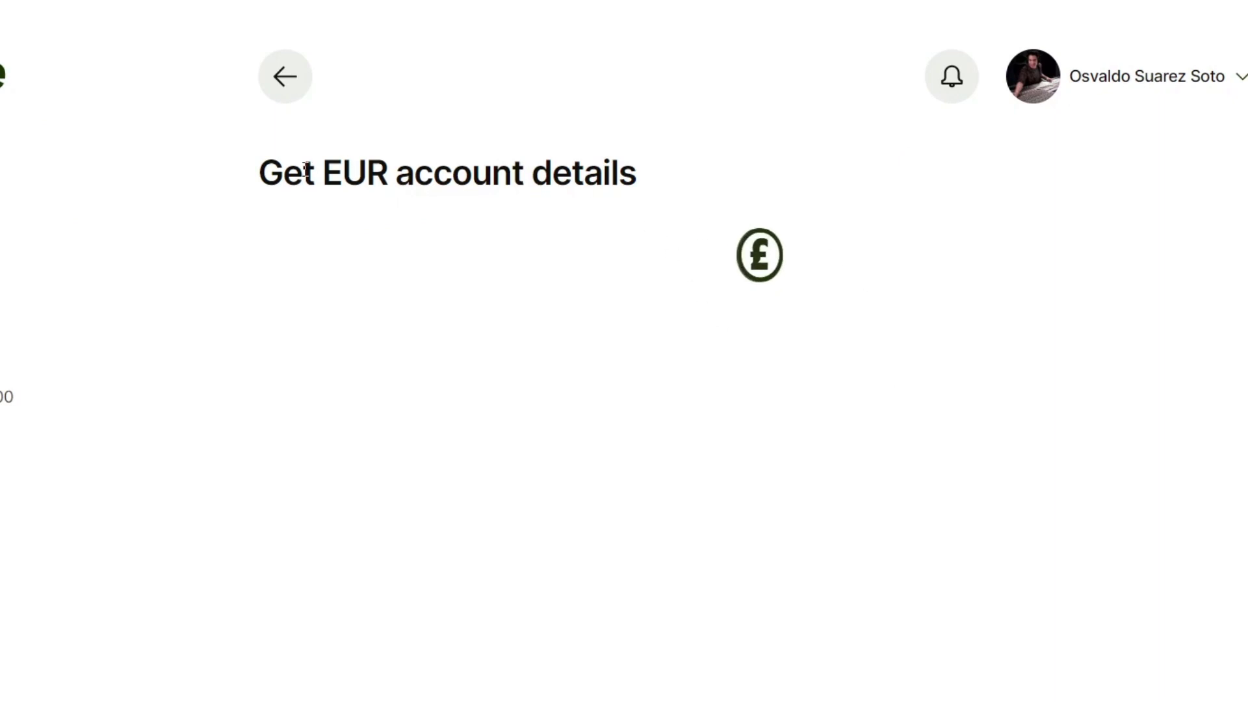
pyautogui.moveTo(303, 171); pyautogui.dragTo(653, 173)
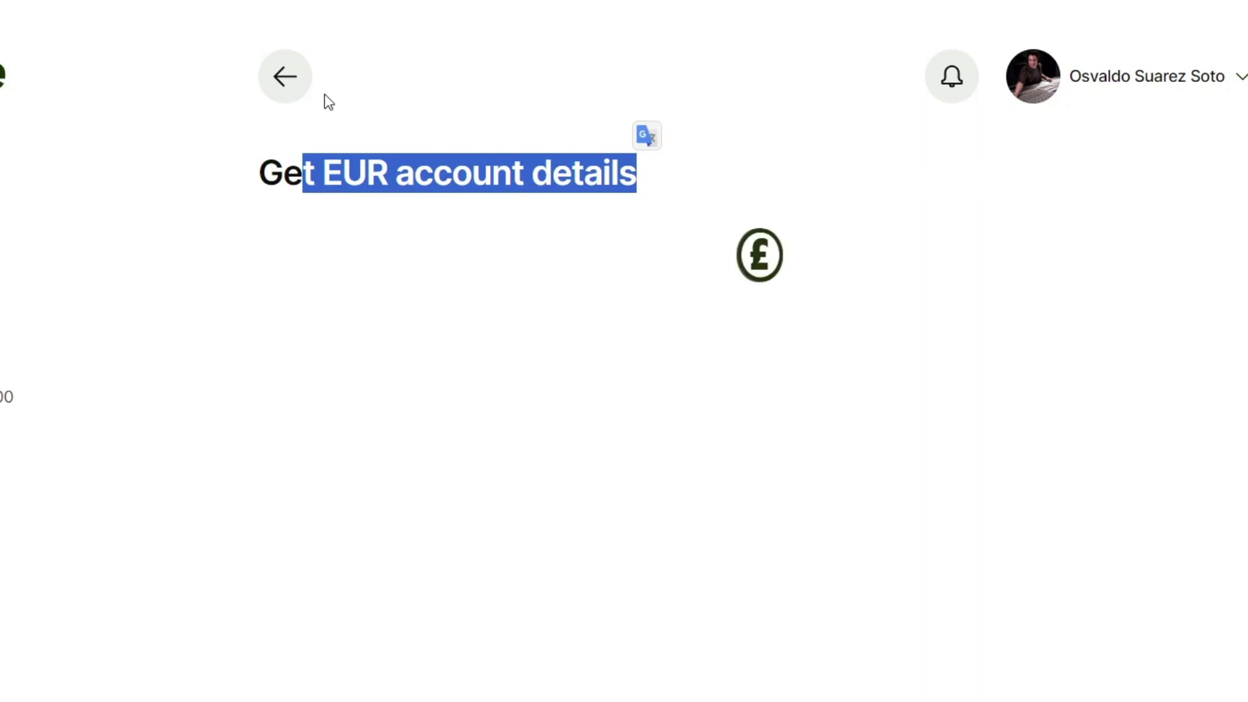
pyautogui.click(298, 77)
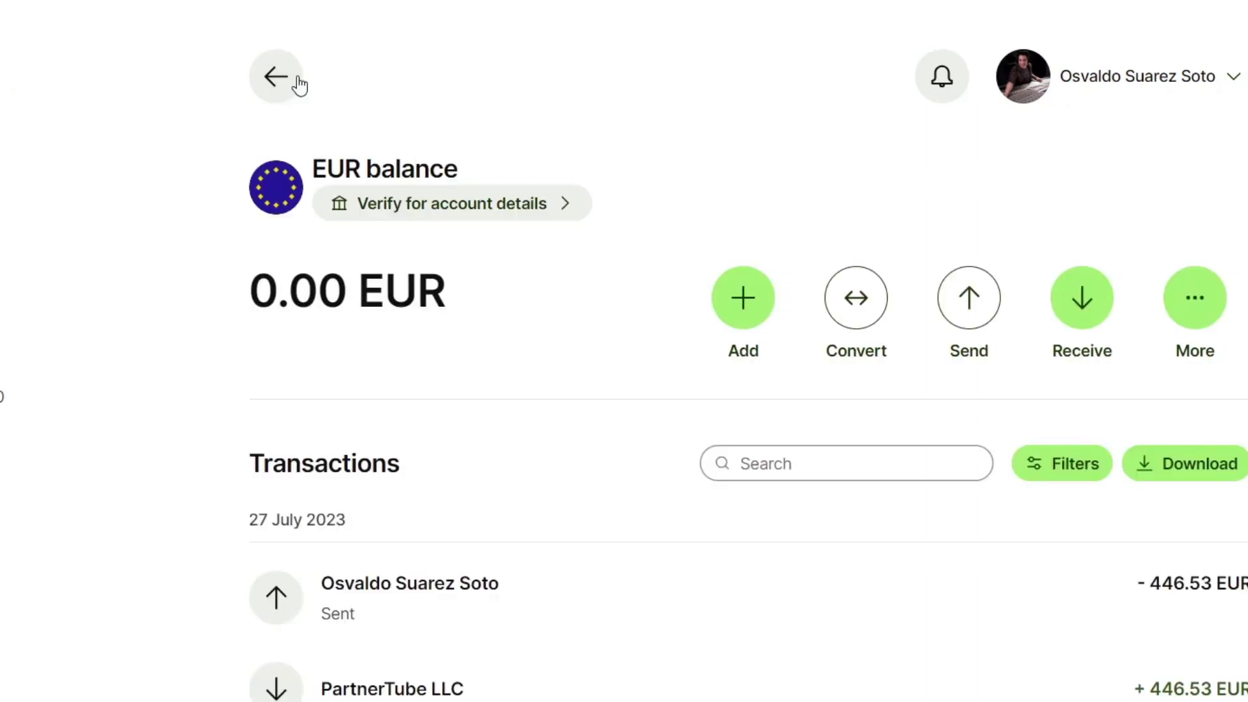
pyautogui.click(298, 81)
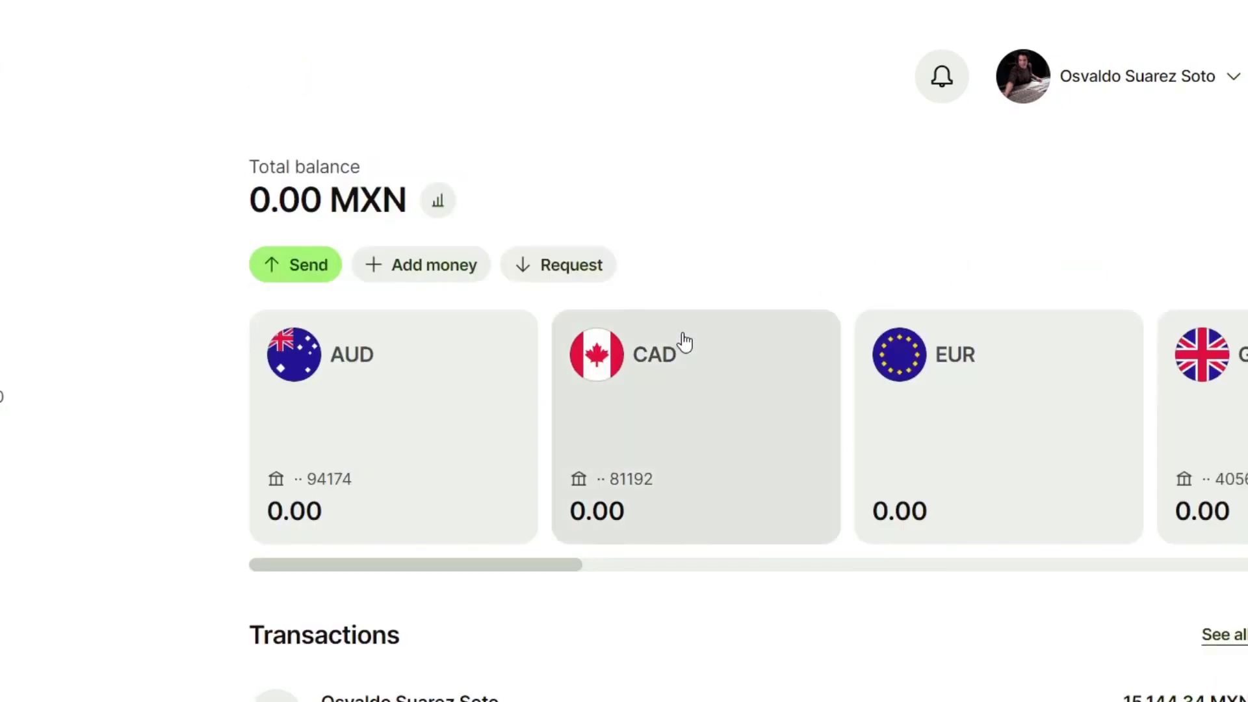
# Step: Open the USD balance, view its account details, and return to the home overview
pyautogui.moveTo(523, 570); pyautogui.dragTo(1222, 554)
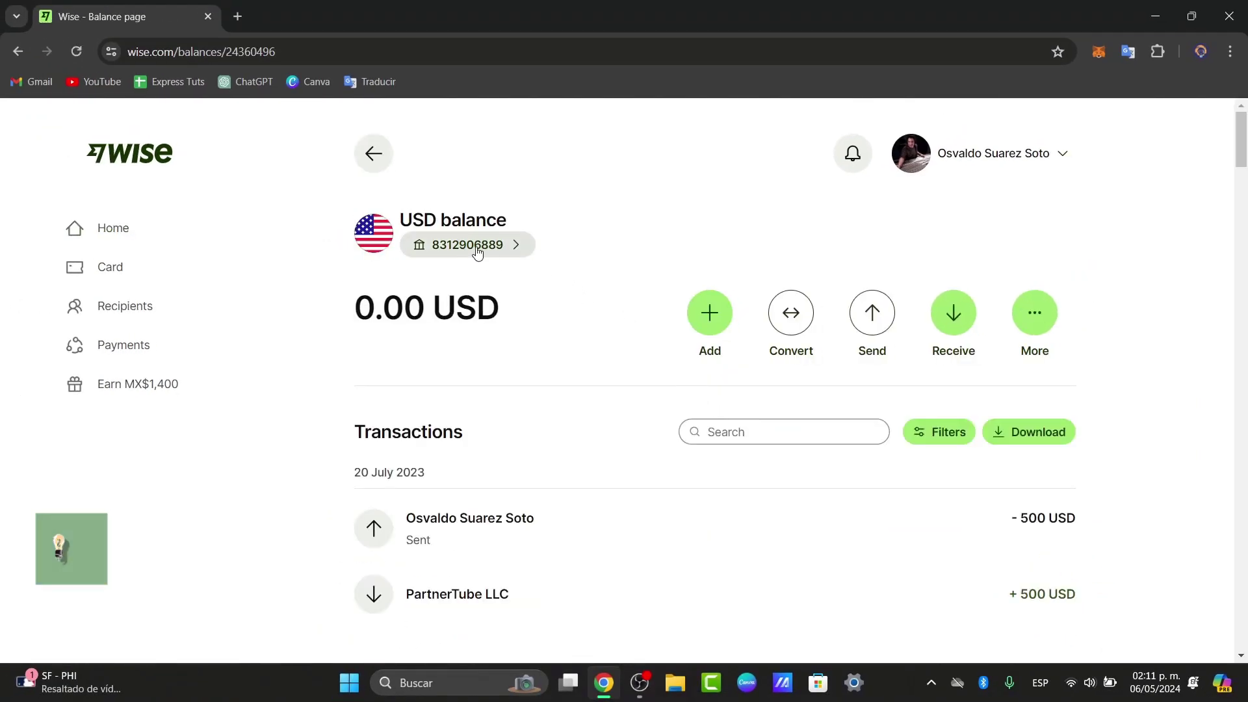
pyautogui.click(478, 252)
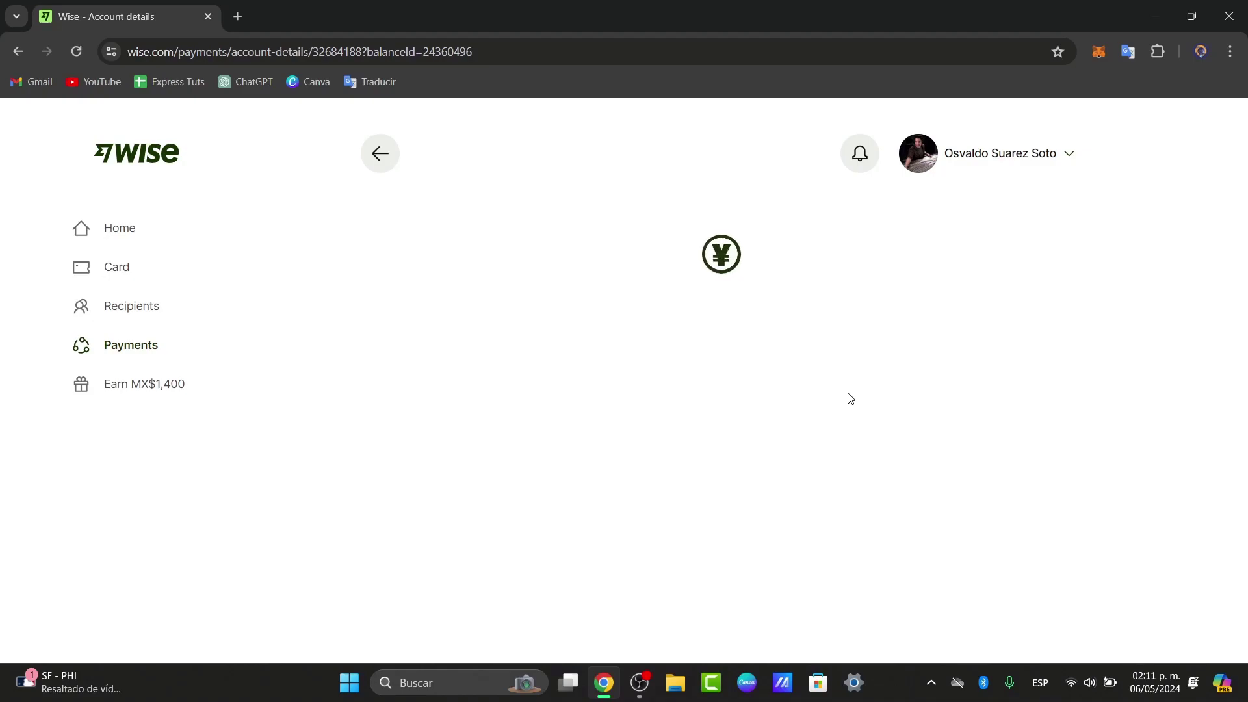
pyautogui.hotkey('alt', 'Left')
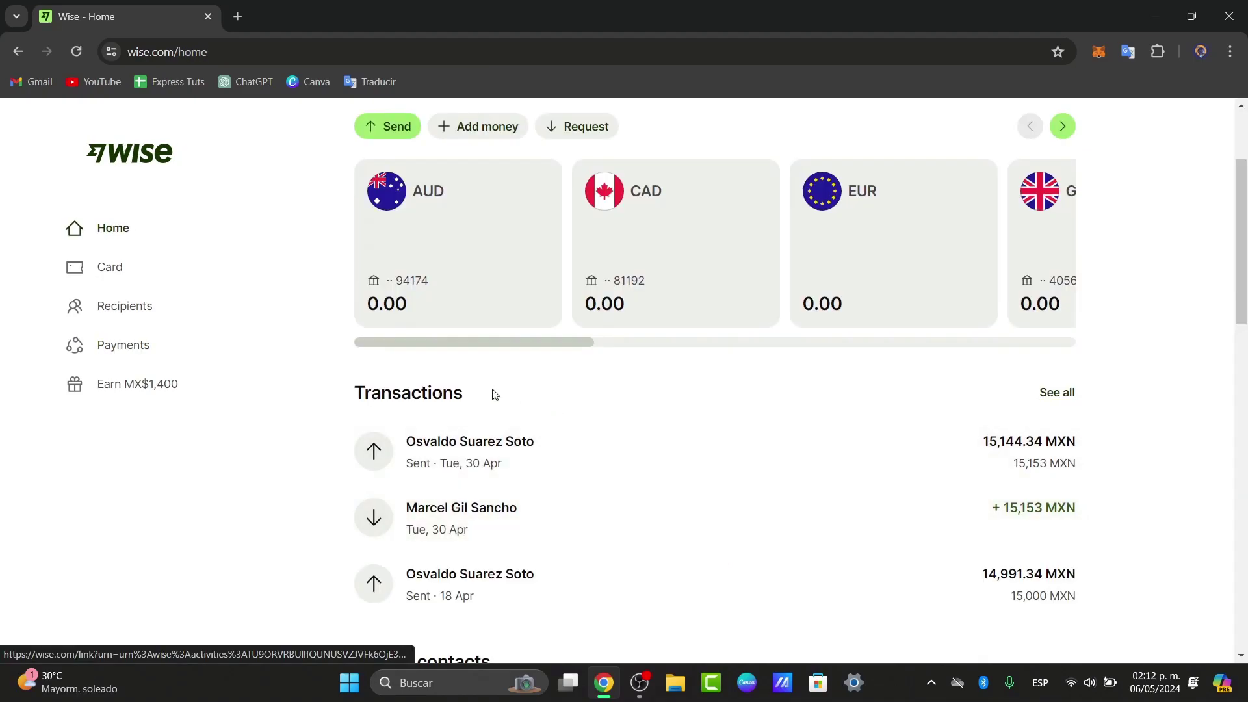
# Step: Open the full transactions list from the home overview and skim through it
pyautogui.click(1050, 402)
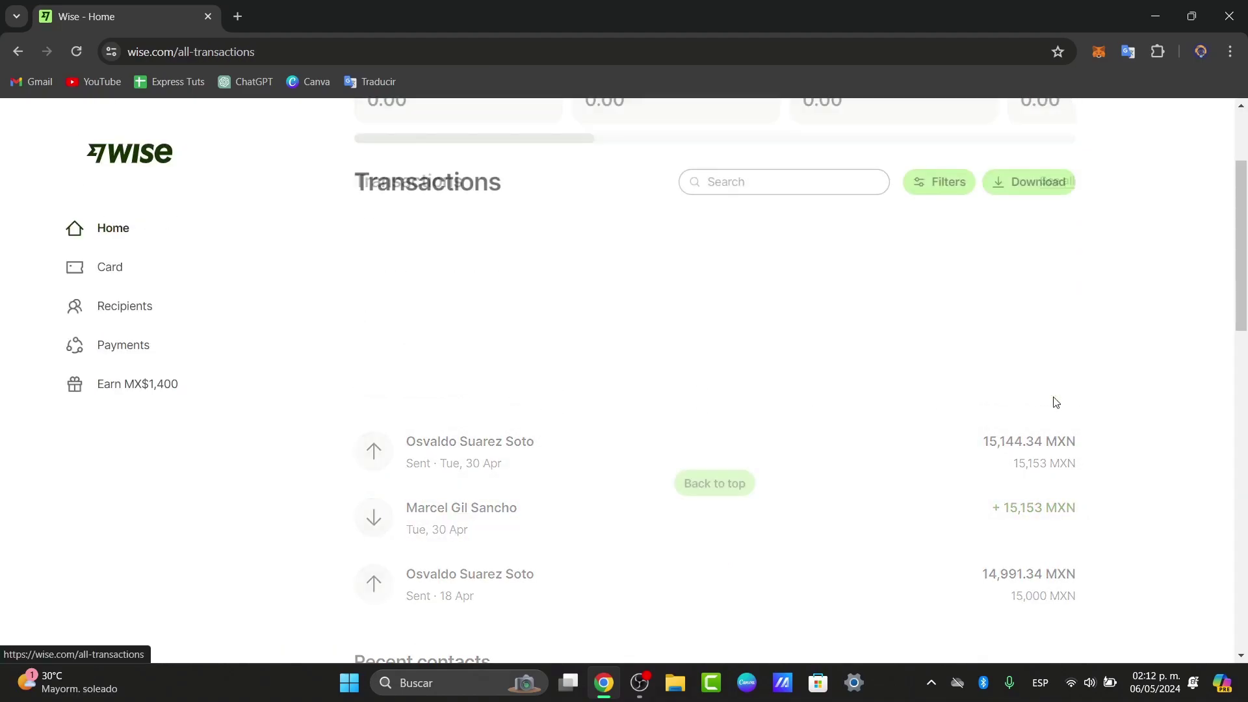
pyautogui.scroll(-5, 1053, 401)
pyautogui.scroll(3, 623, 442)
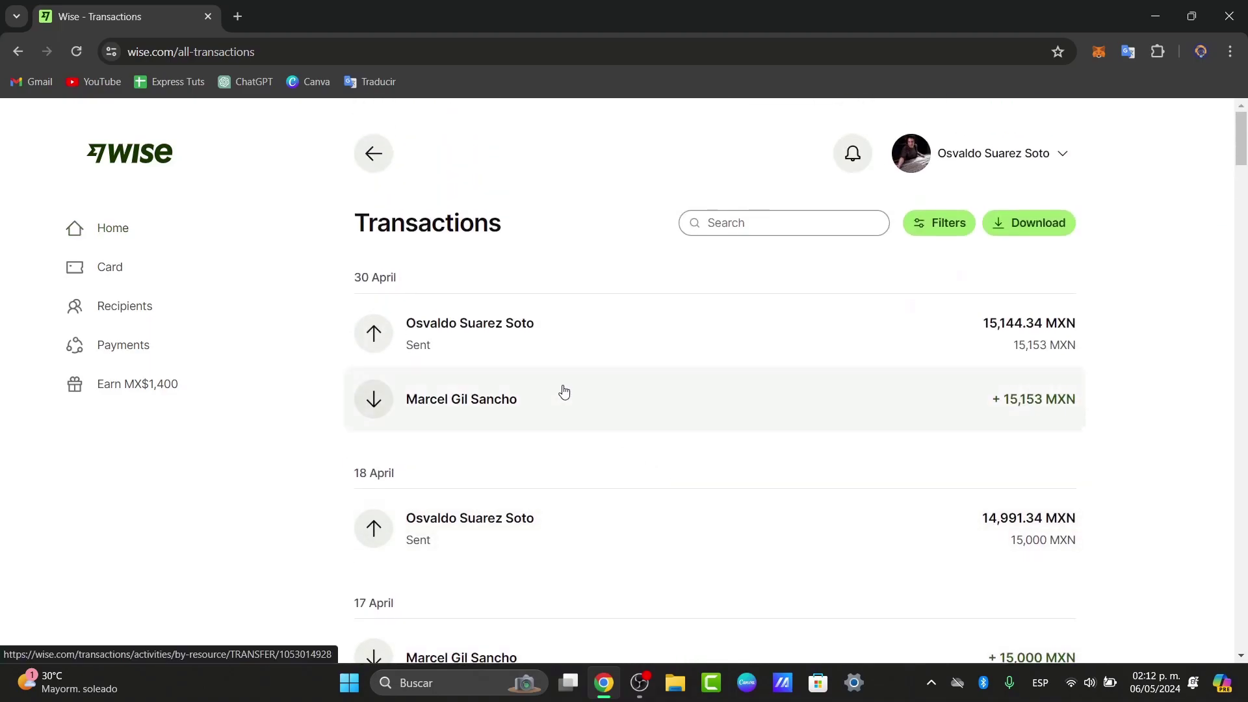
# Step: Open the details of the transfer sent on 30 April and examine its updates and the available spending categories
pyautogui.click(520, 334)
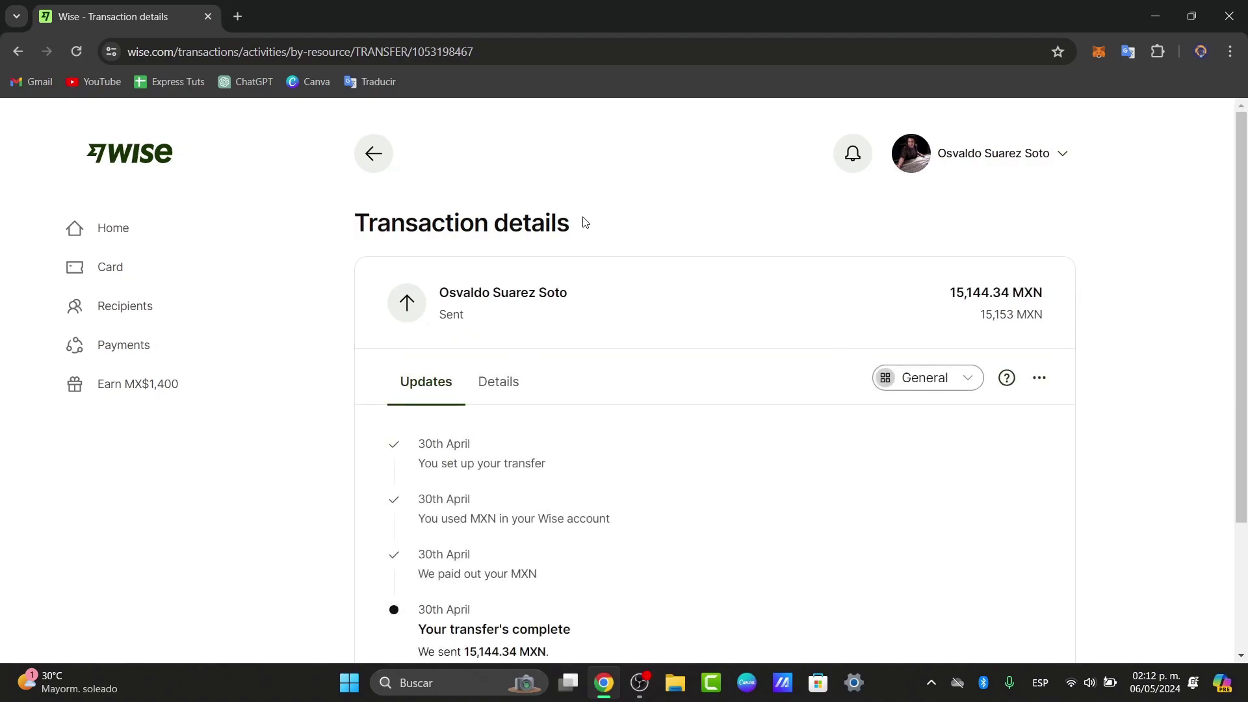
pyautogui.scroll(-3, 1240, 294)
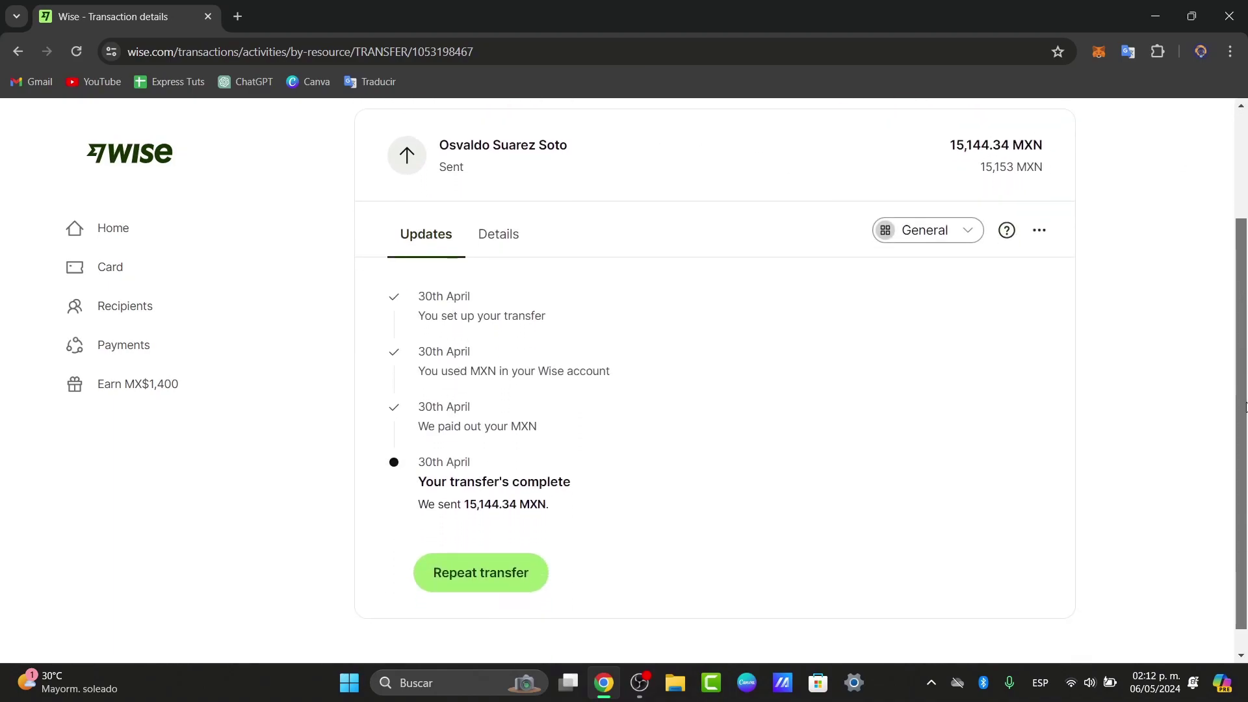
pyautogui.click(939, 237)
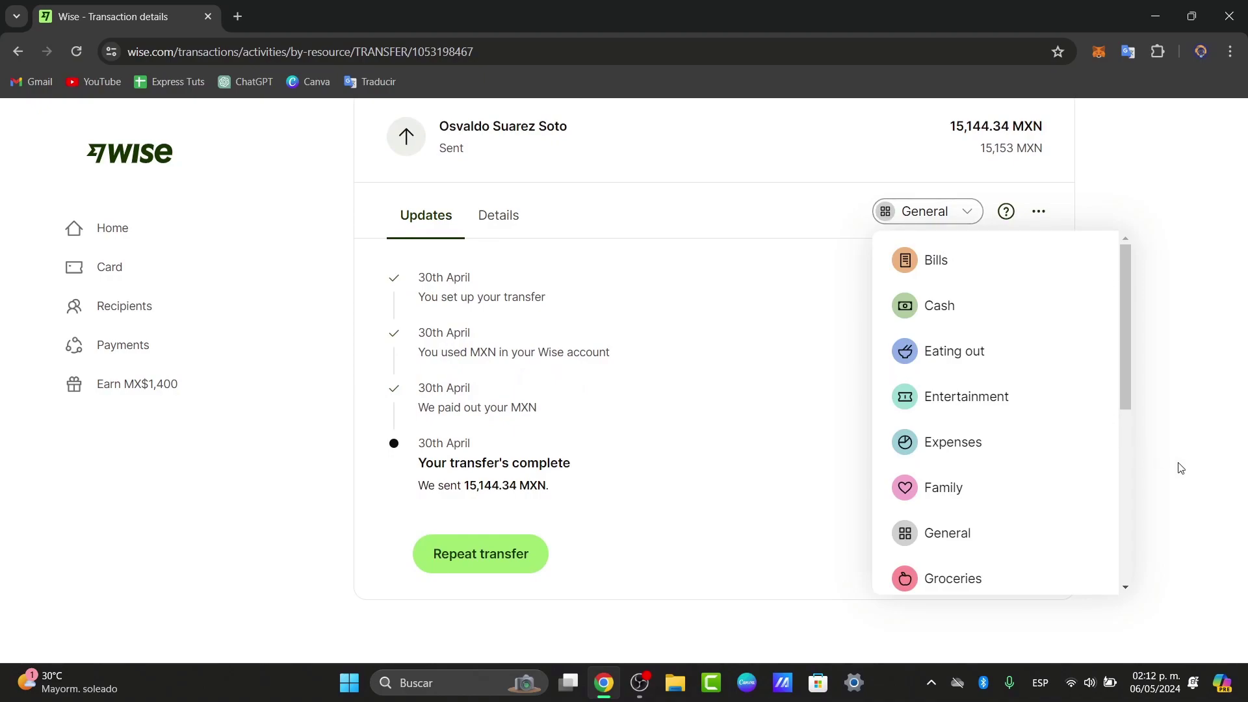
pyautogui.click(1155, 434)
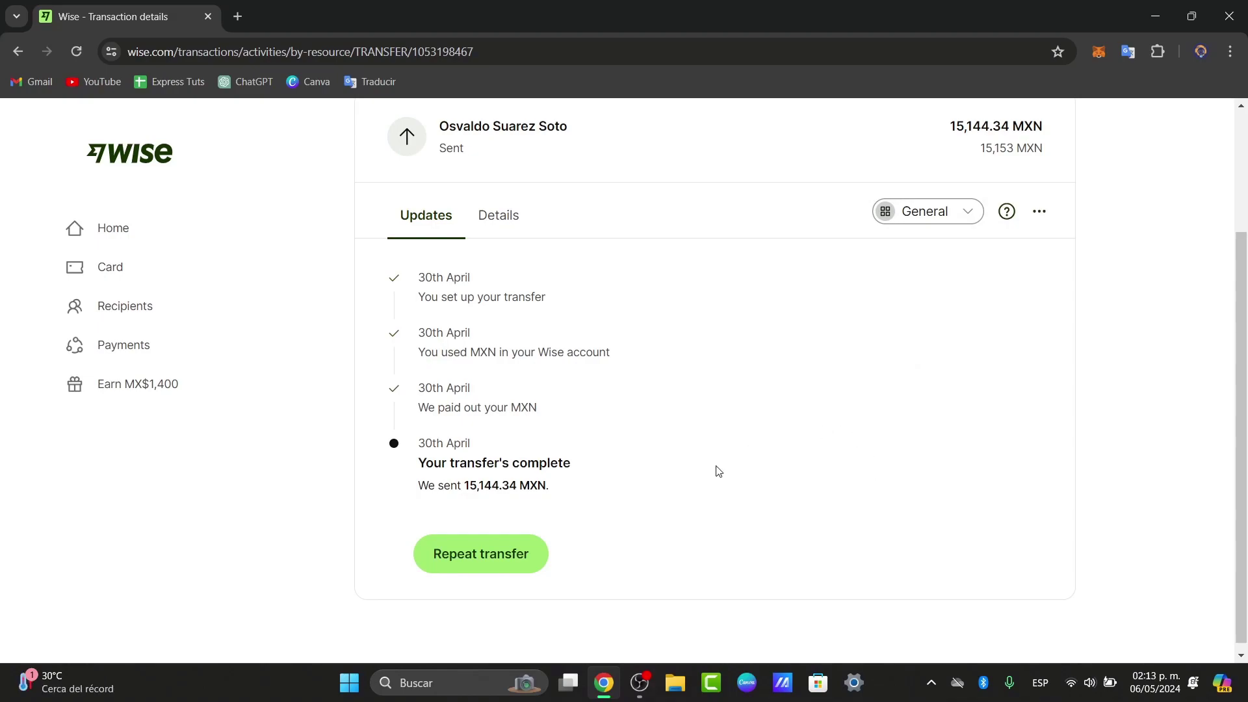
pyautogui.scroll(3, 718, 471)
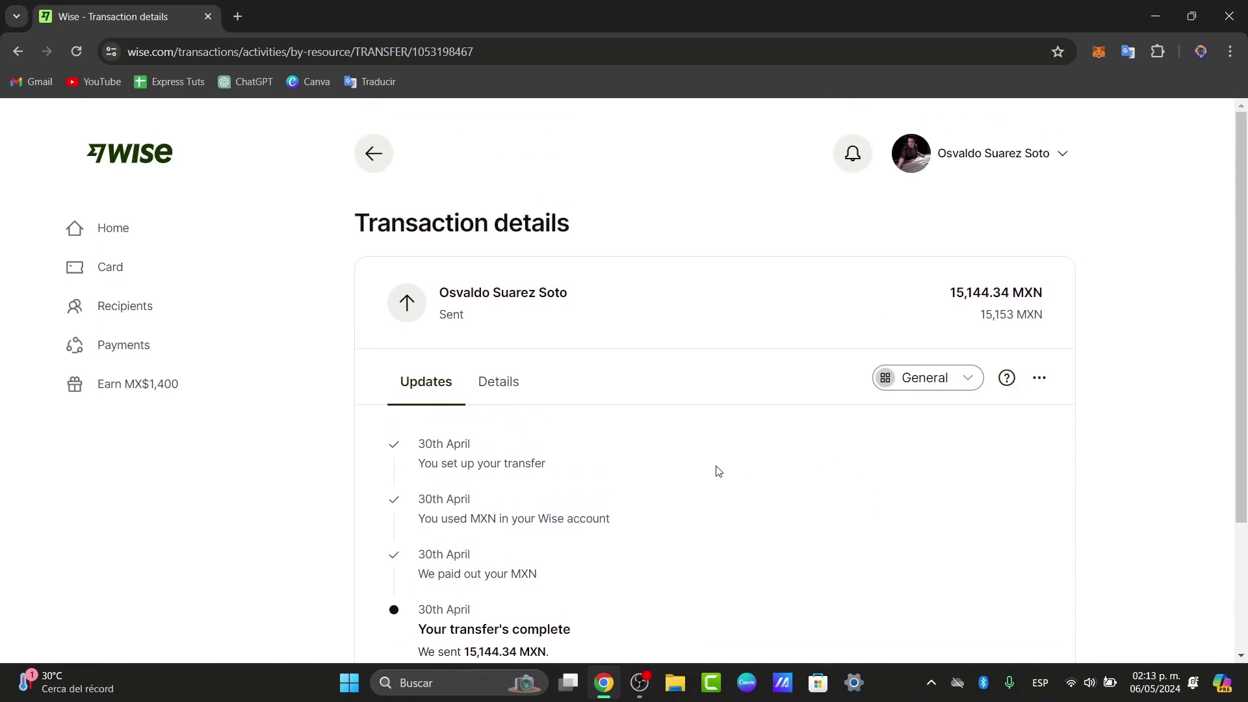
# Step: Return from the transaction details to the home overview and open the business account introduction from the profile options
pyautogui.click(374, 155)
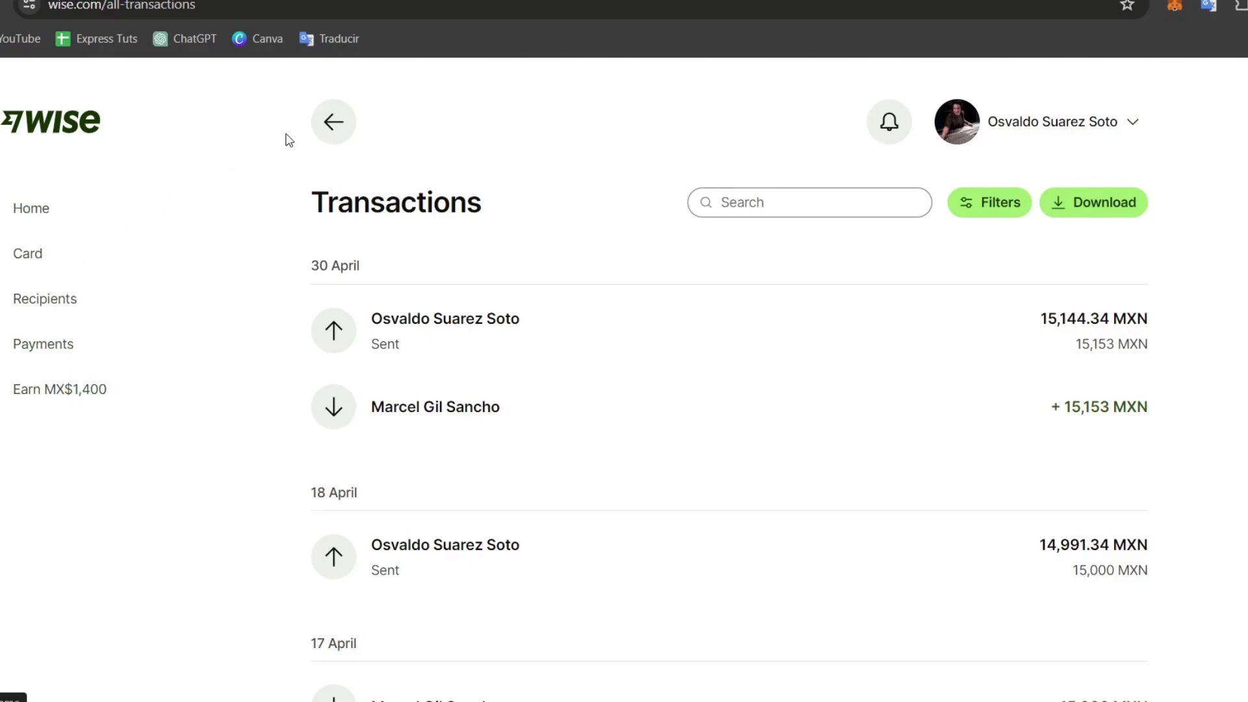
pyautogui.click(46, 206)
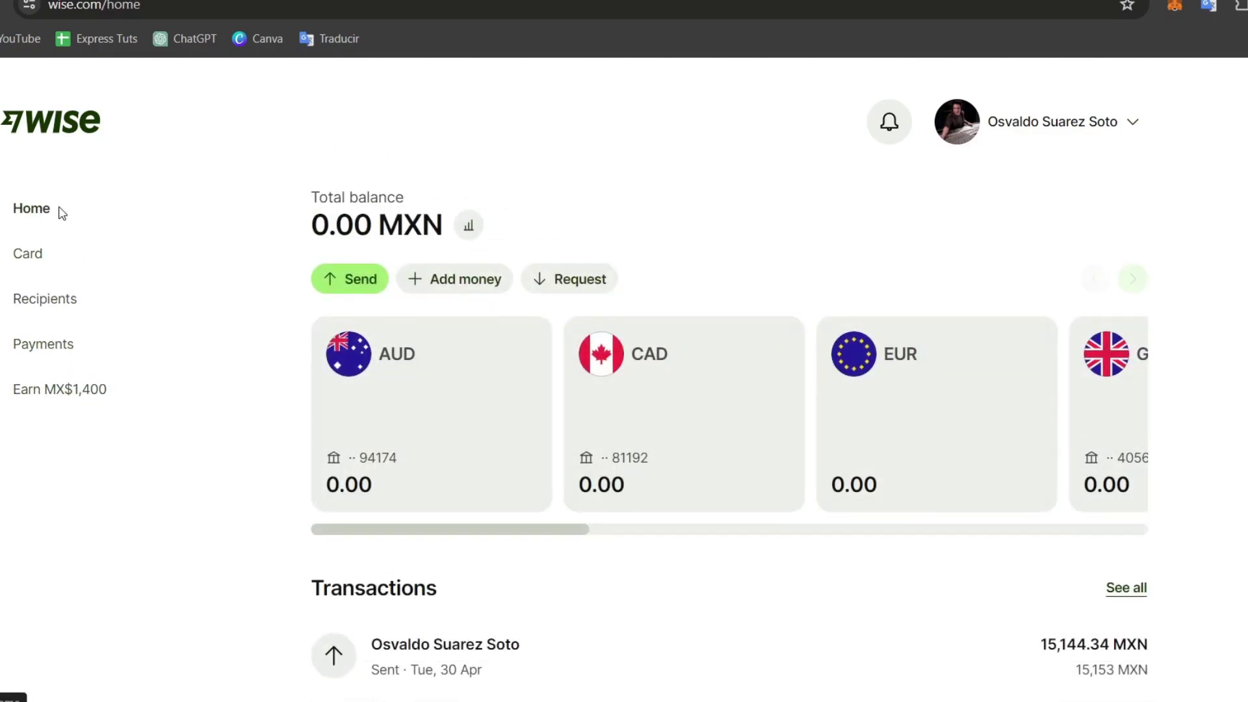
pyautogui.click(1074, 137)
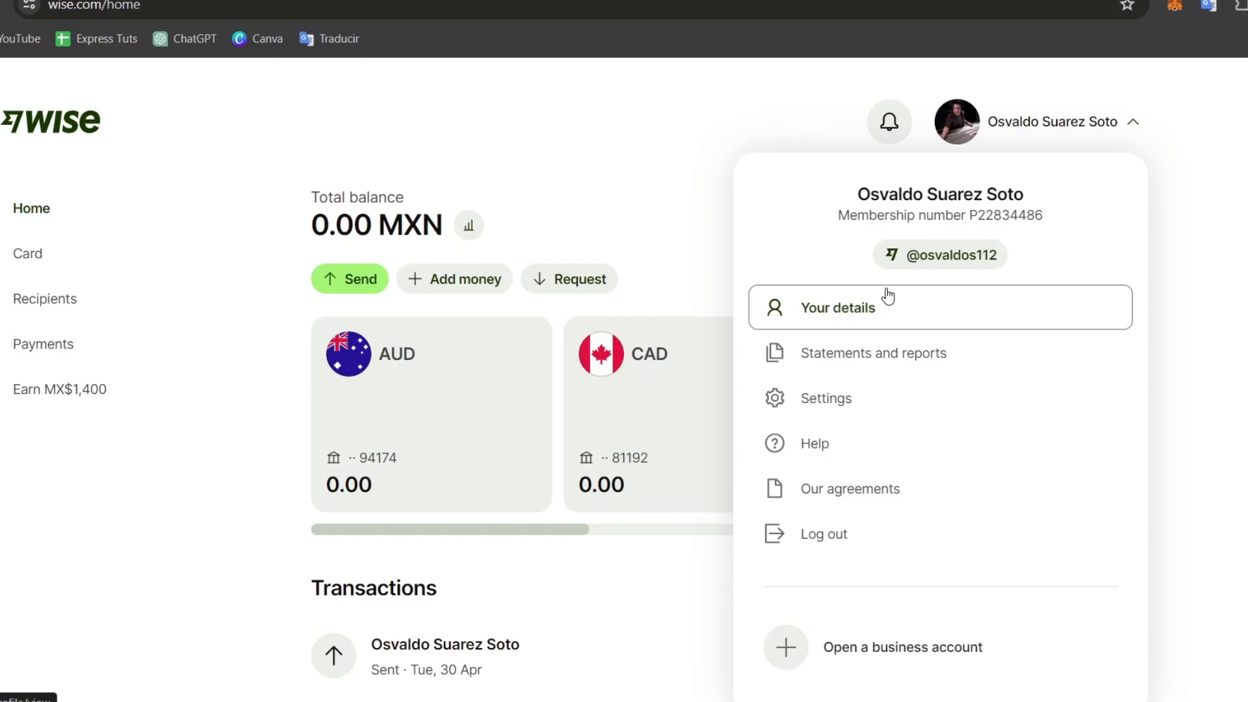
pyautogui.scroll(-2, 887, 343)
pyautogui.click(939, 549)
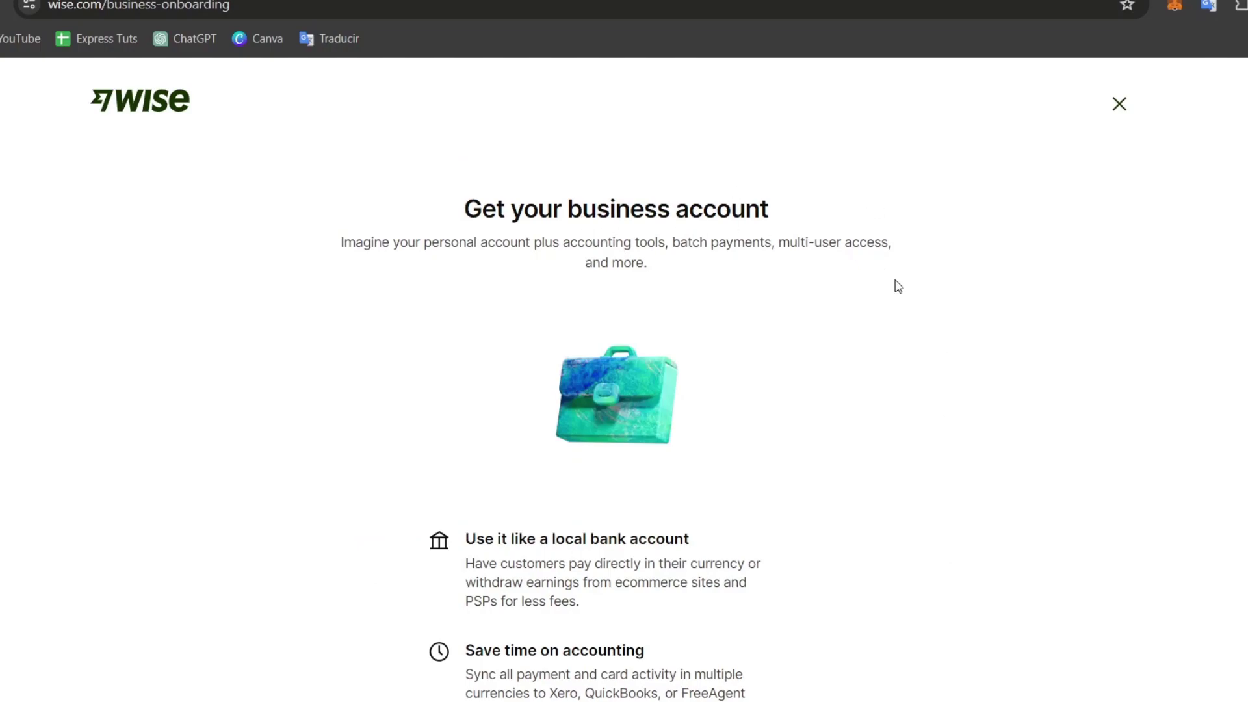
# Step: Read through the business account benefits, covering local bank account use, accounting, batch payments and team members
pyautogui.scroll(-3, 900, 296)
pyautogui.moveTo(540, 351); pyautogui.dragTo(703, 354)
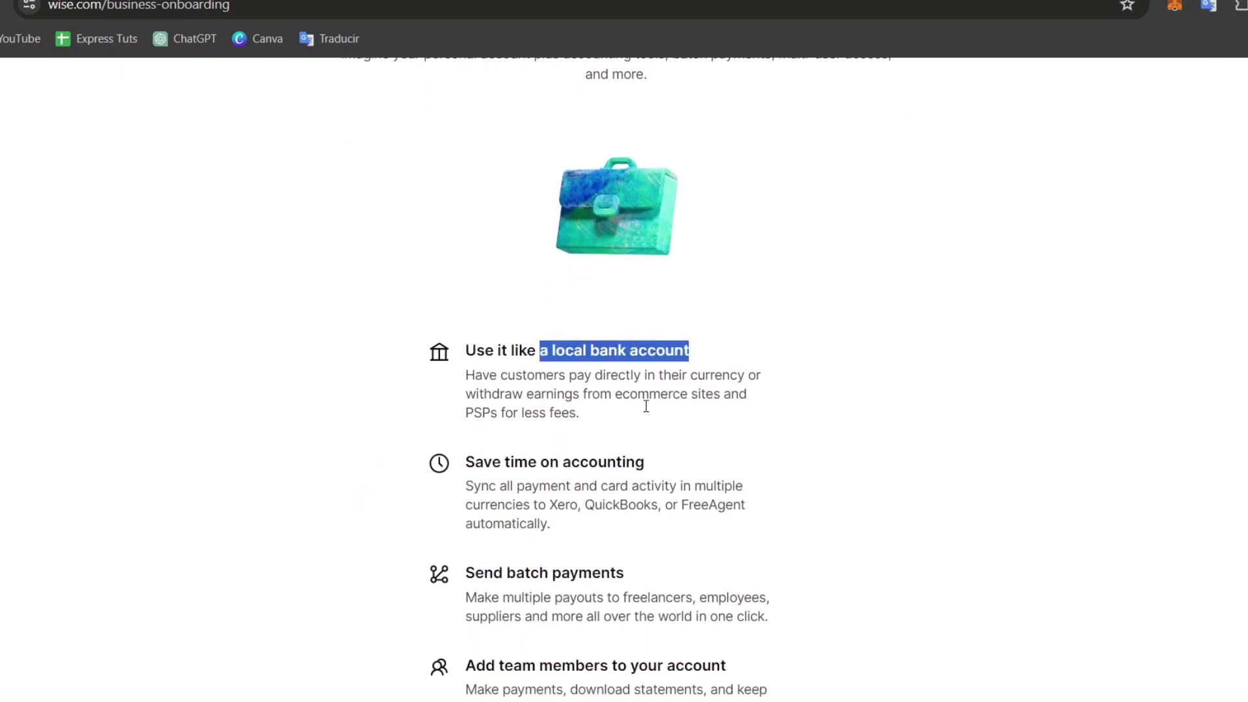
pyautogui.moveTo(493, 466); pyautogui.dragTo(669, 471)
pyautogui.scroll(-3, 563, 451)
pyautogui.moveTo(484, 388); pyautogui.dragTo(726, 396)
pyautogui.moveTo(522, 480); pyautogui.dragTo(692, 481)
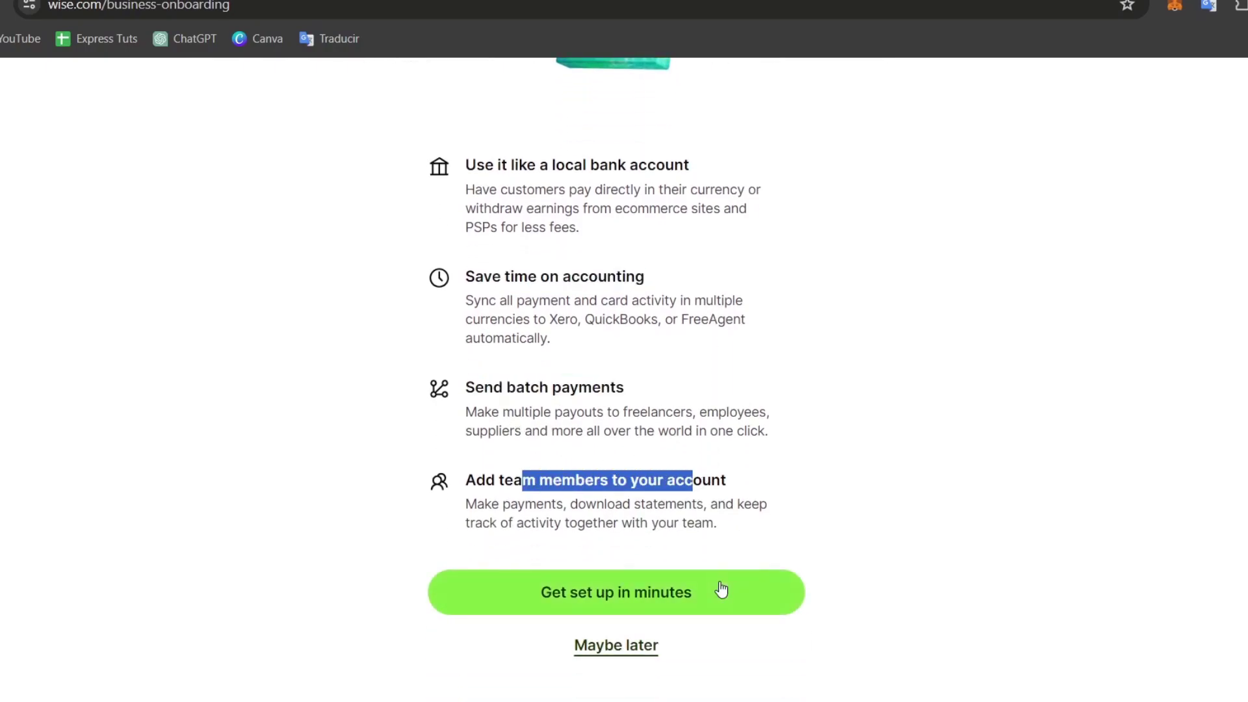
# Step: Open the business details form for the new account and close it to return to the home overview
pyautogui.click(721, 589)
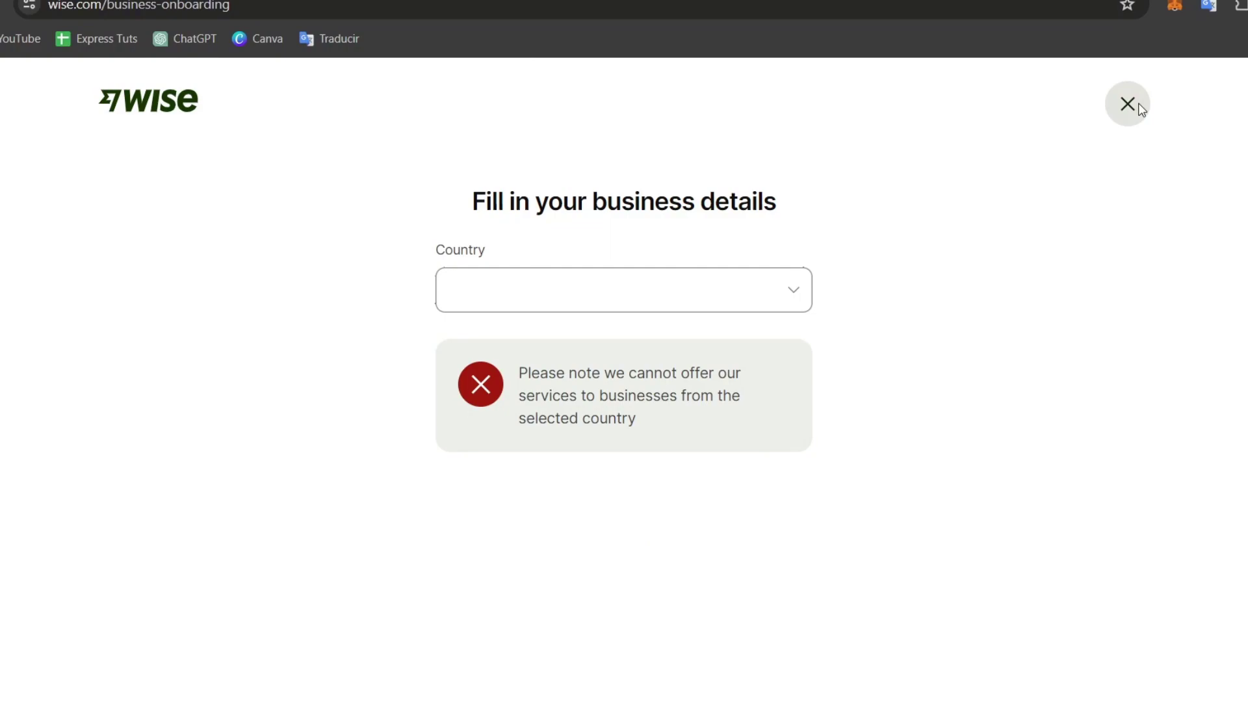
pyautogui.click(1127, 104)
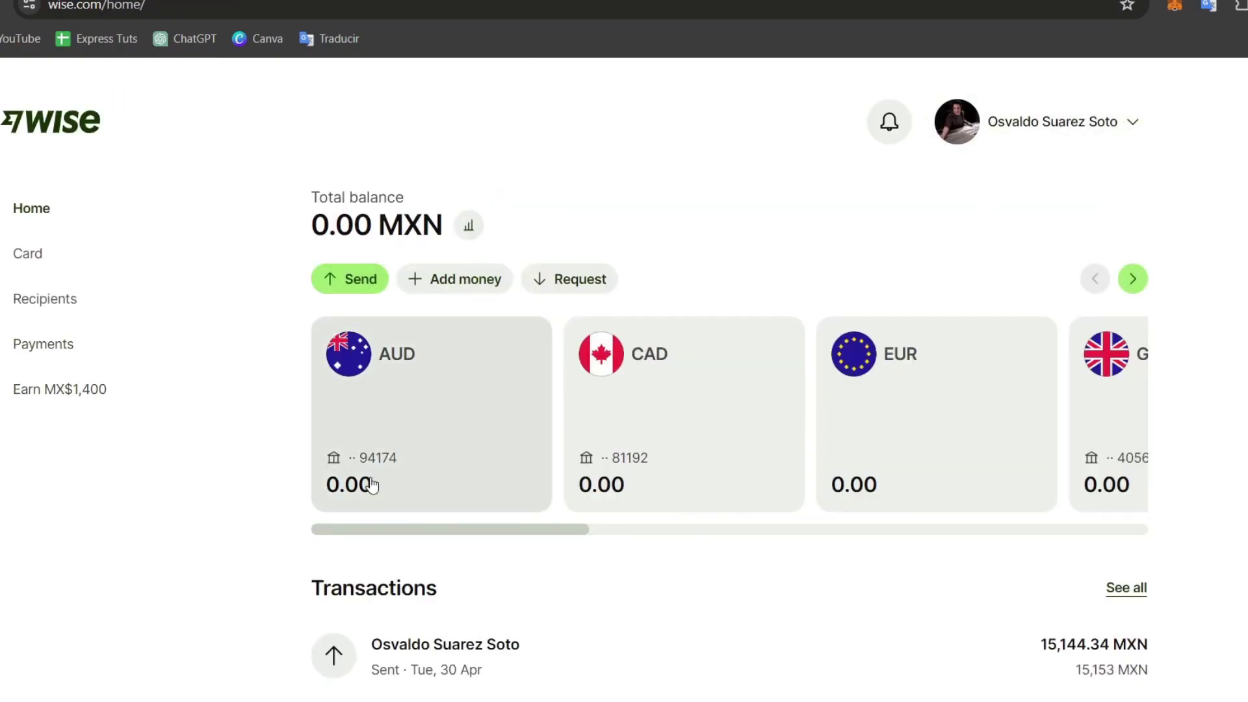
# Step: Start opening a new Jar from the end of the balance cards and continue past the introduction to its details form
pyautogui.moveTo(515, 530); pyautogui.dragTo(1089, 526)
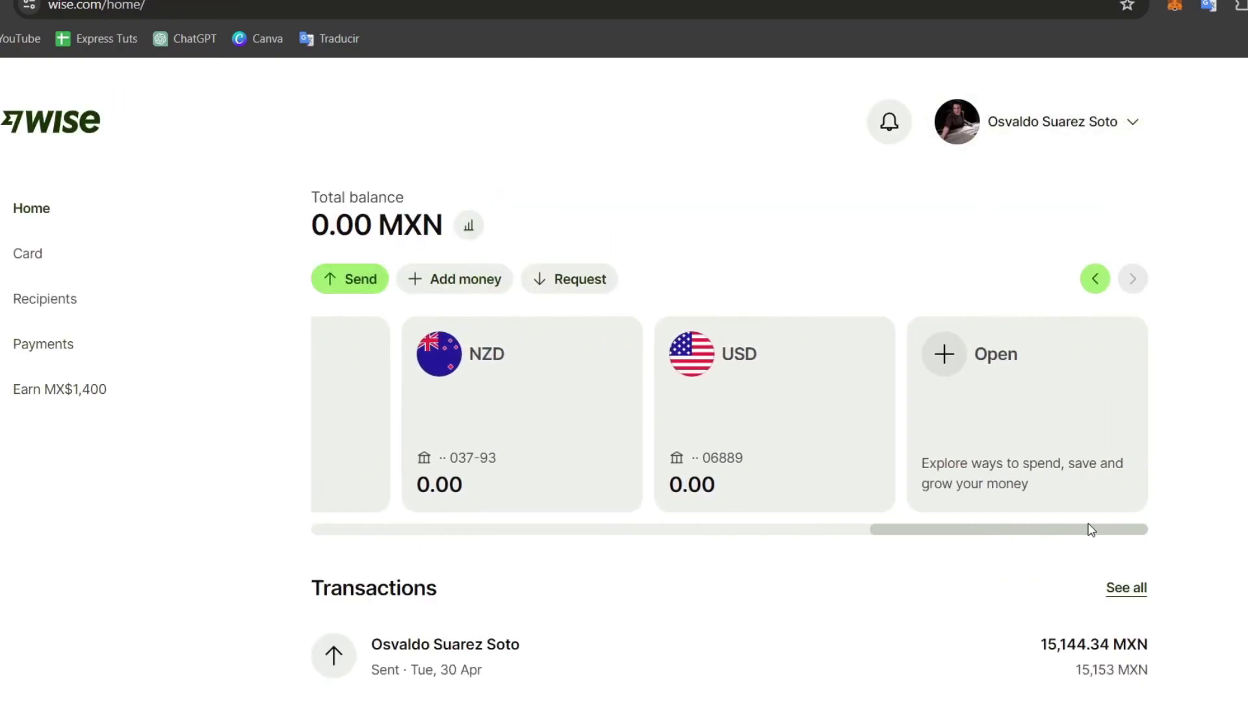
pyautogui.click(1000, 363)
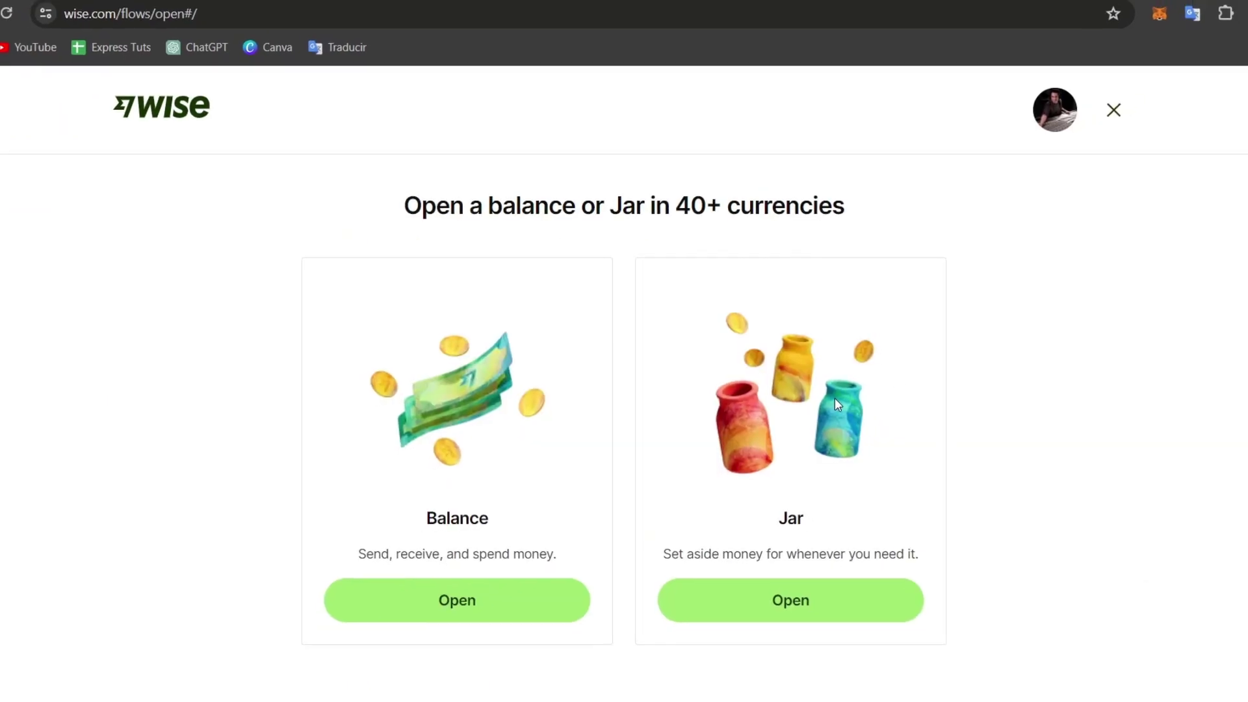
pyautogui.click(836, 577)
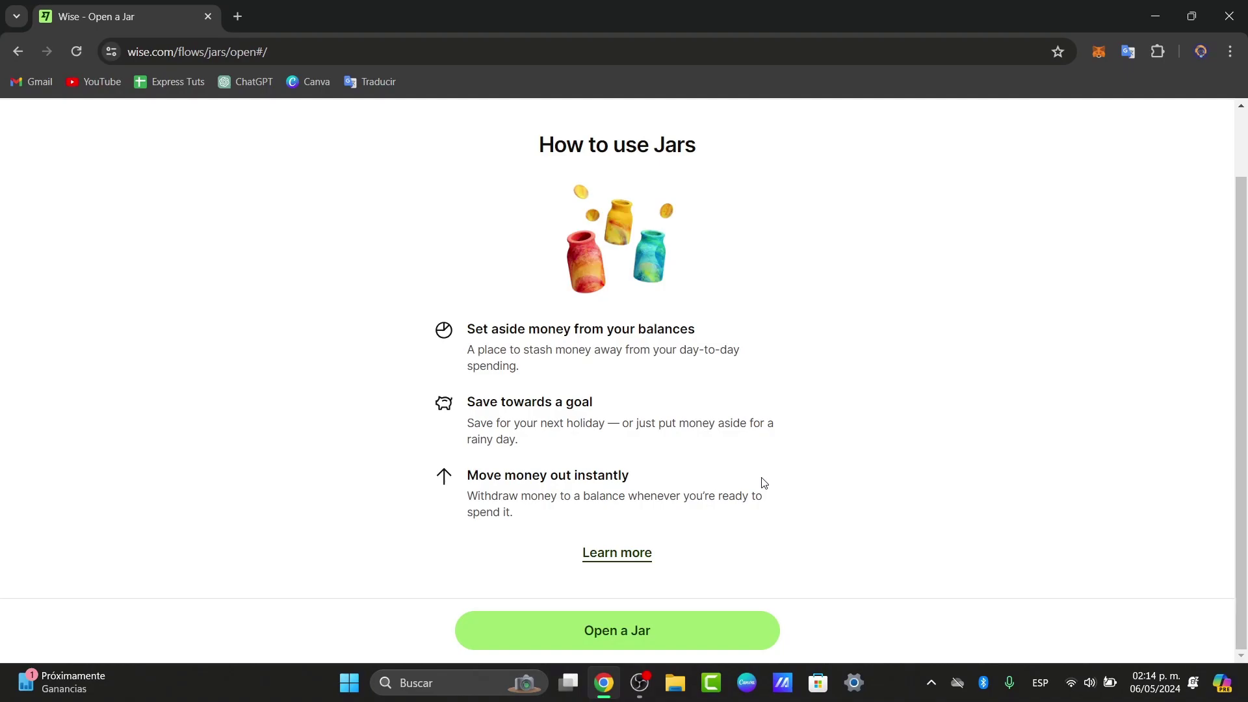
pyautogui.click(687, 645)
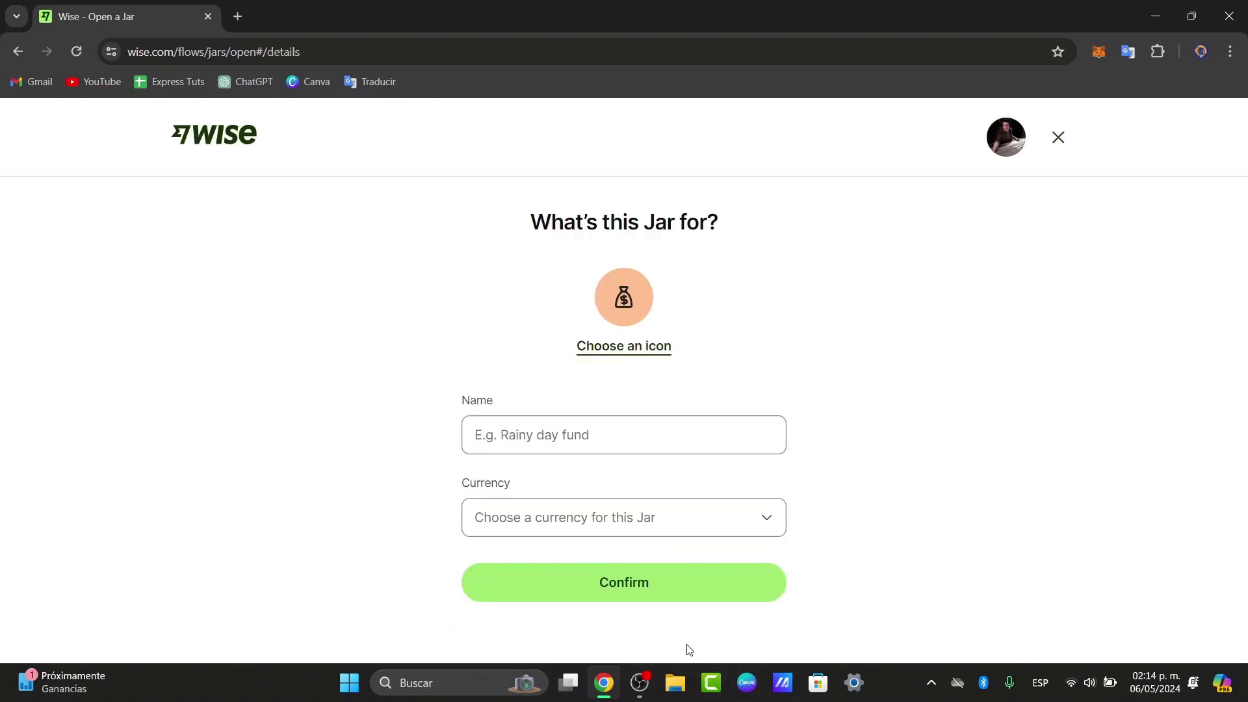
# Step: Set the Jar's icon to the pink circle with the dollar sign
pyautogui.click(648, 346)
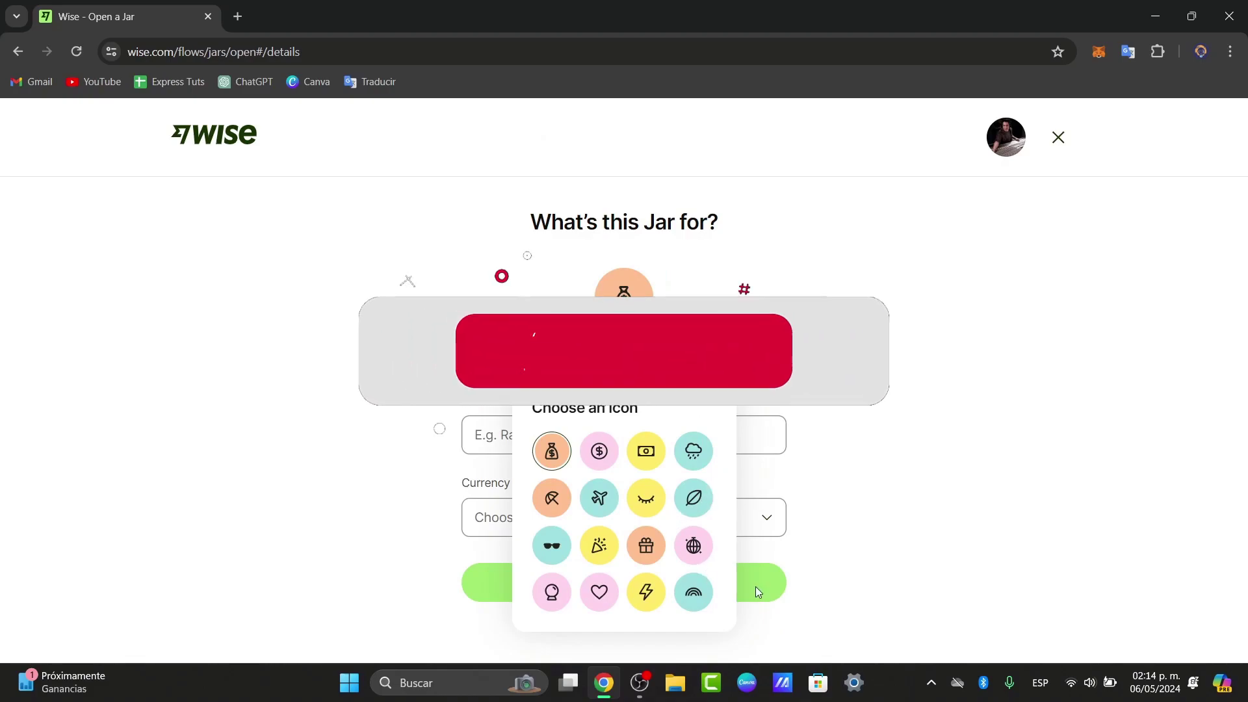
pyautogui.click(662, 496)
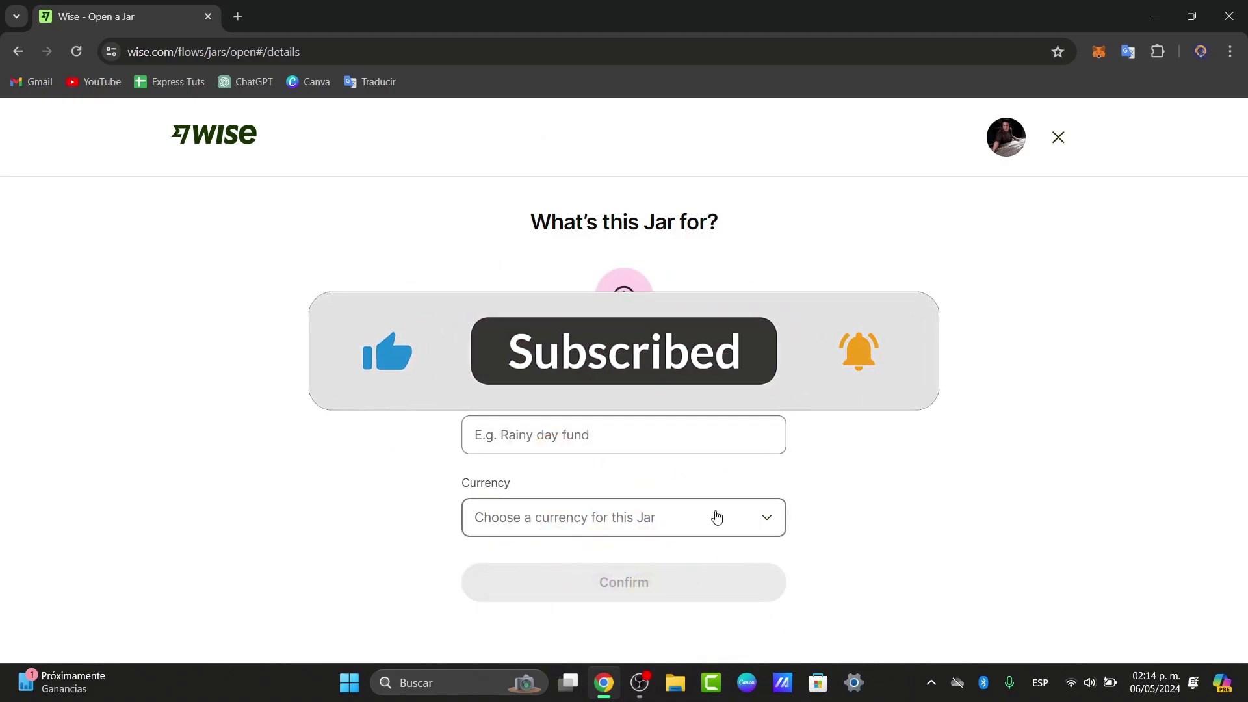
# Step: View the currencies available for the Jar and leave the form unconfirmed, returning to the home overview
pyautogui.click(716, 516)
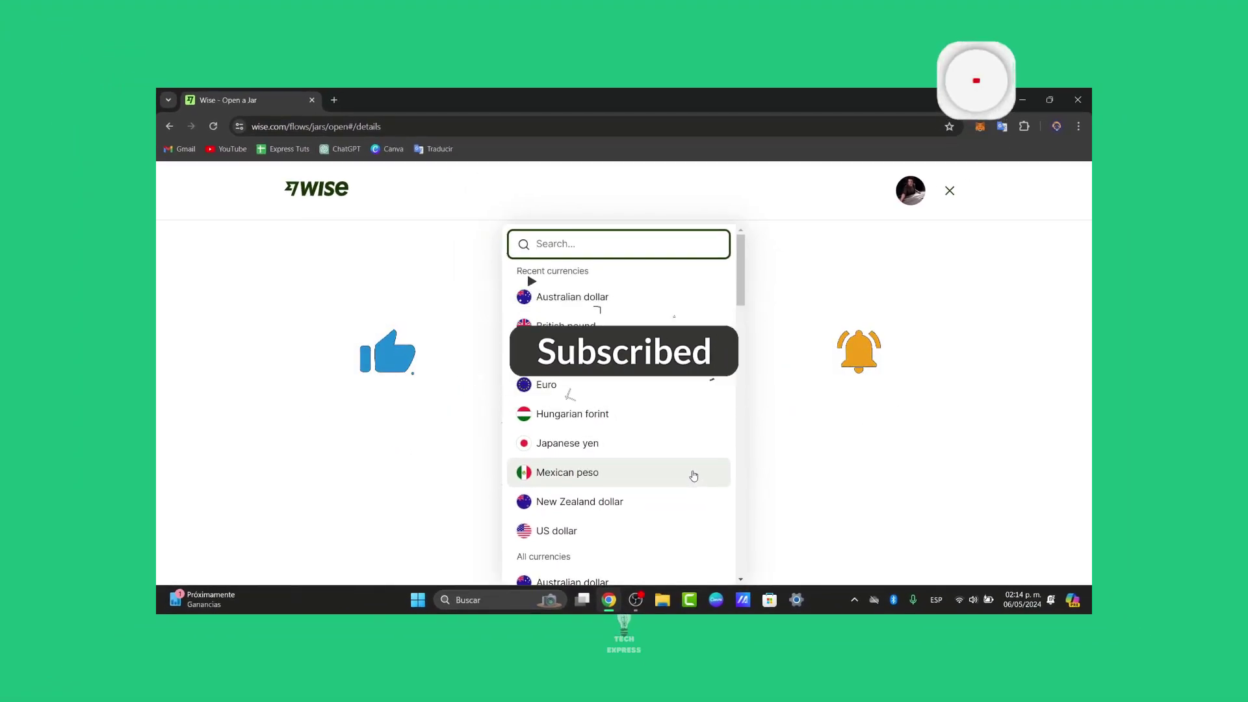
pyautogui.click(802, 440)
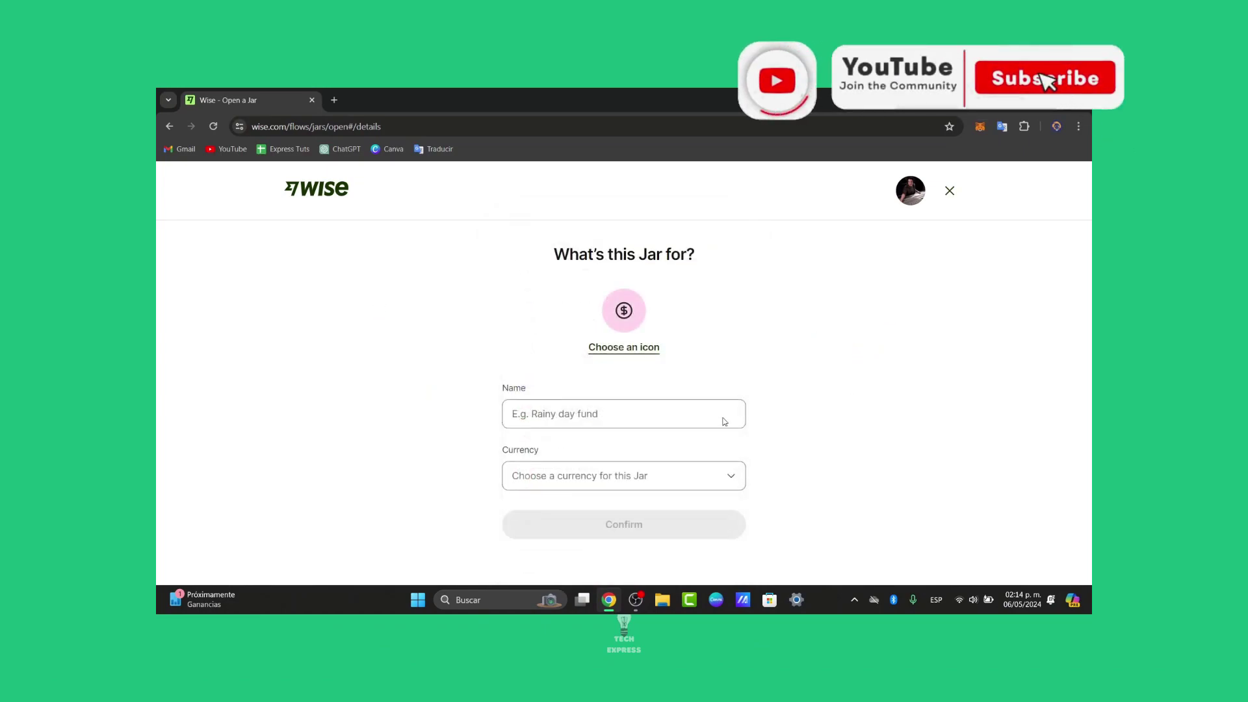
pyautogui.click(837, 216)
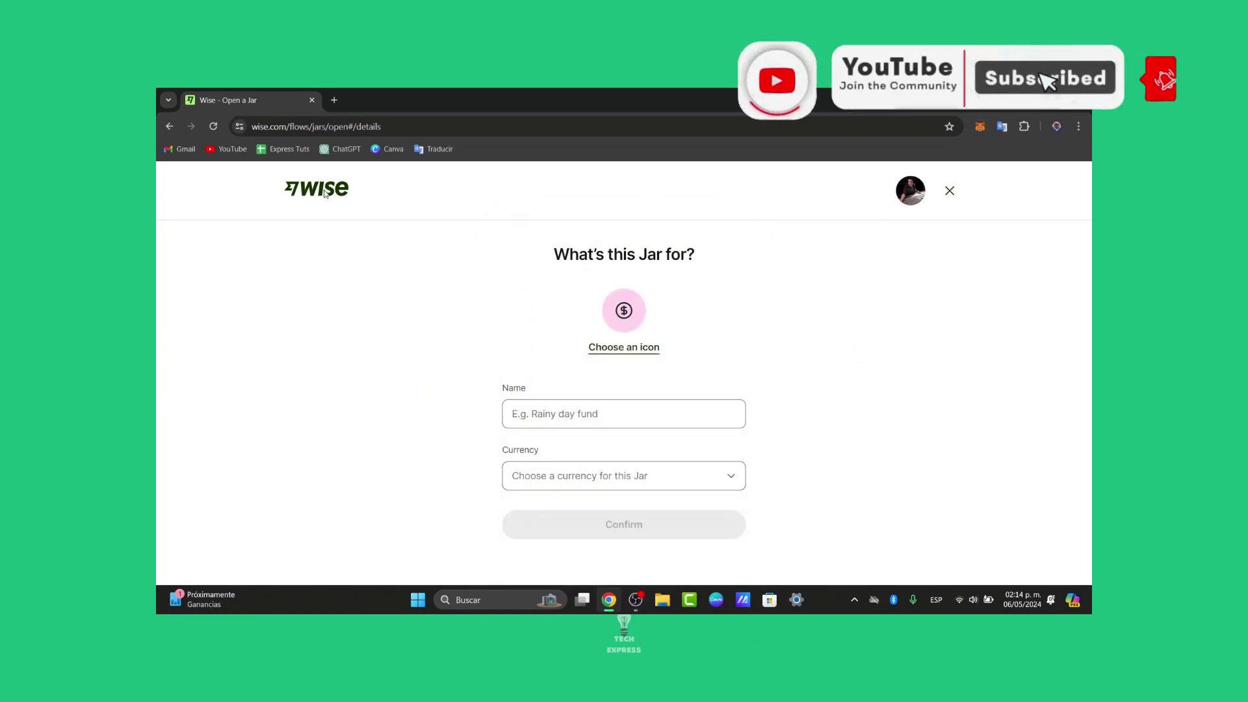
pyautogui.click(949, 191)
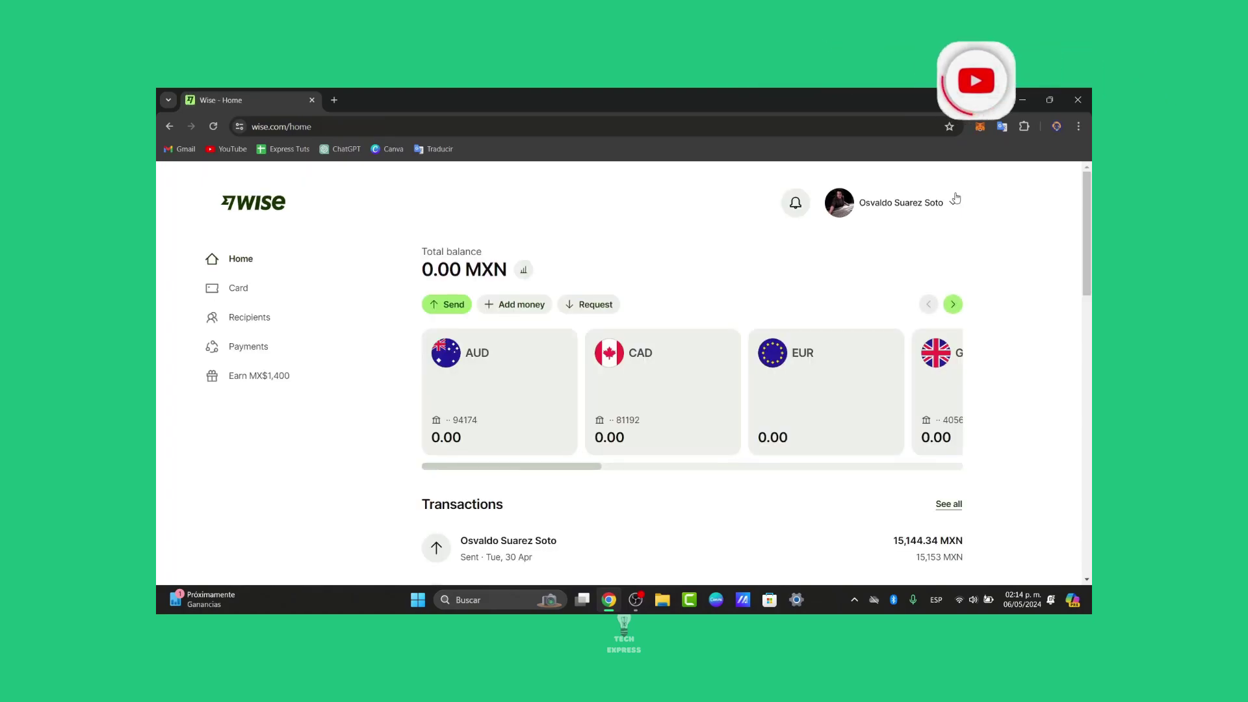